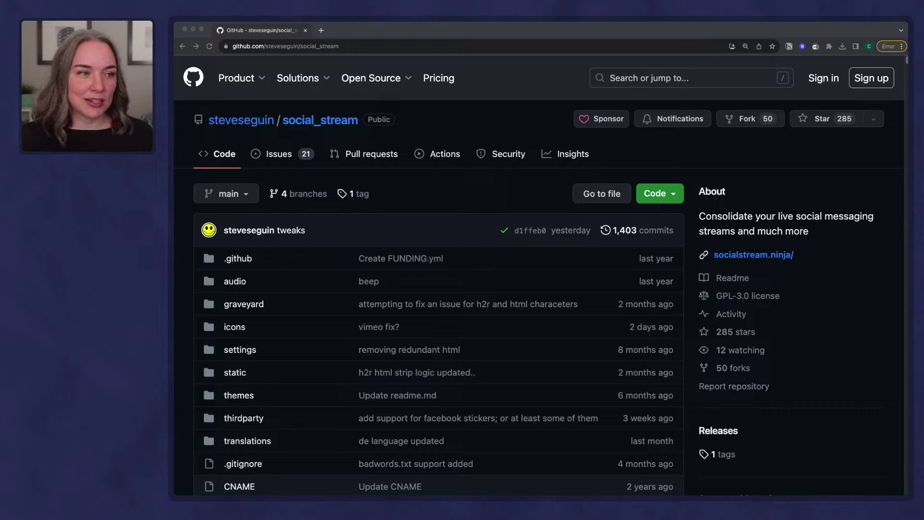
Step: Check the repository's Code download options, then show Chrome's extensions menu listing Social Stream Ninja
left_click(727, 152)
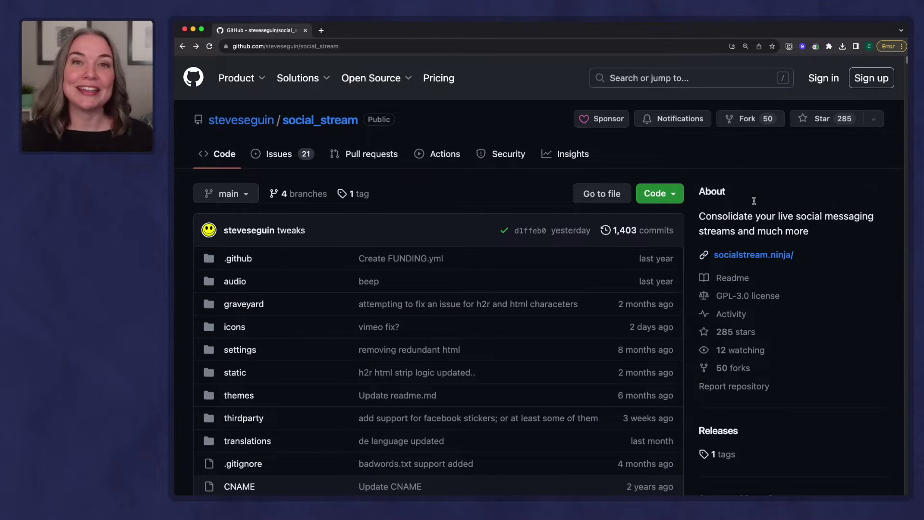
left_click(665, 197)
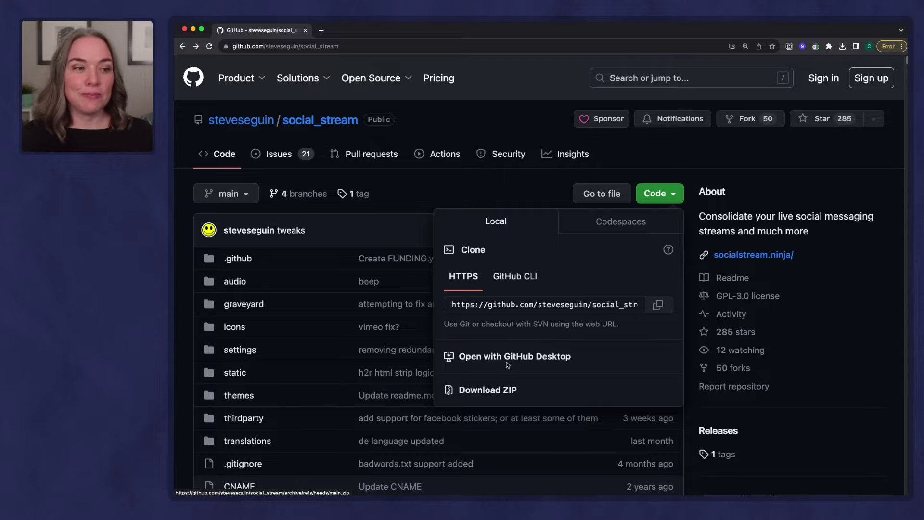
left_click(754, 166)
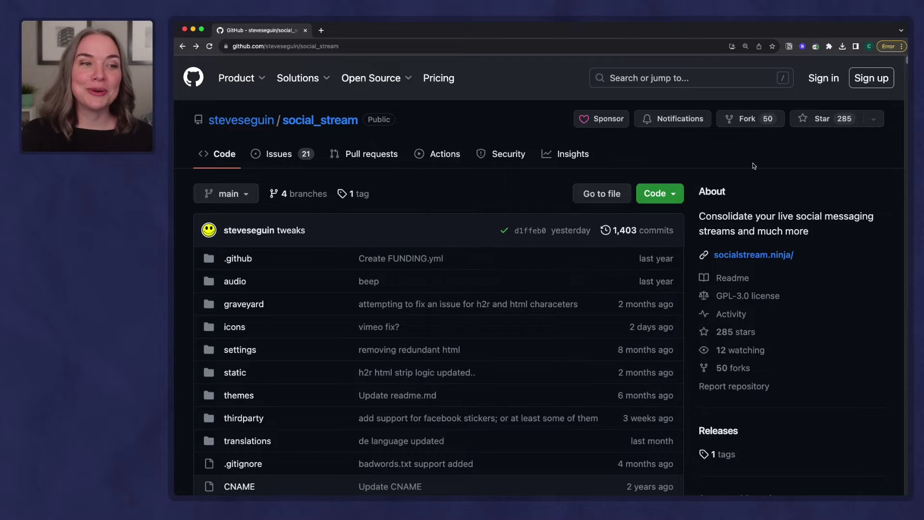
left_click(829, 47)
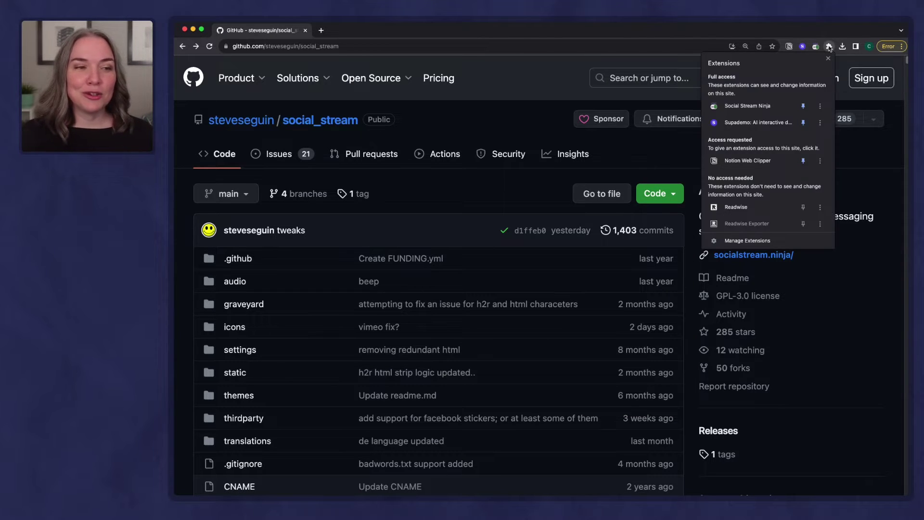
Step: Enable Developer mode on Chrome's Extensions page, pin Social Stream Ninja, and open its popup
left_click(745, 242)
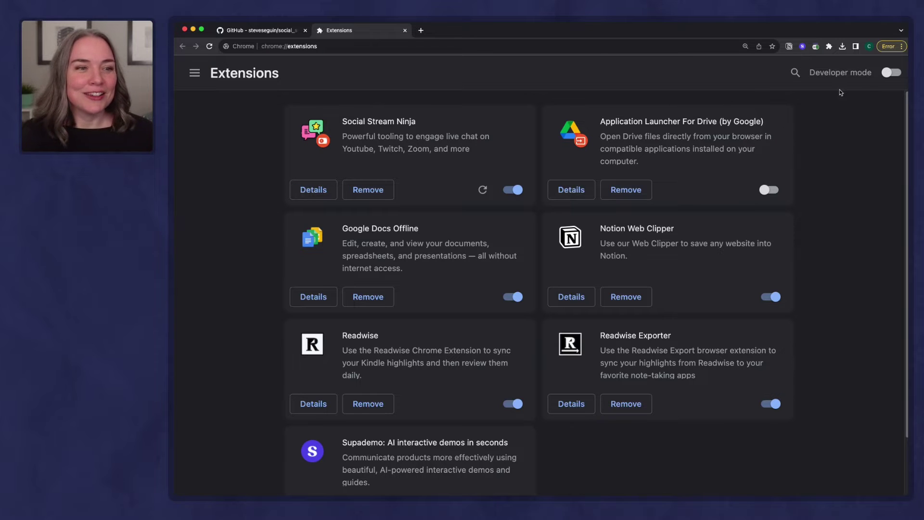
left_click(895, 73)
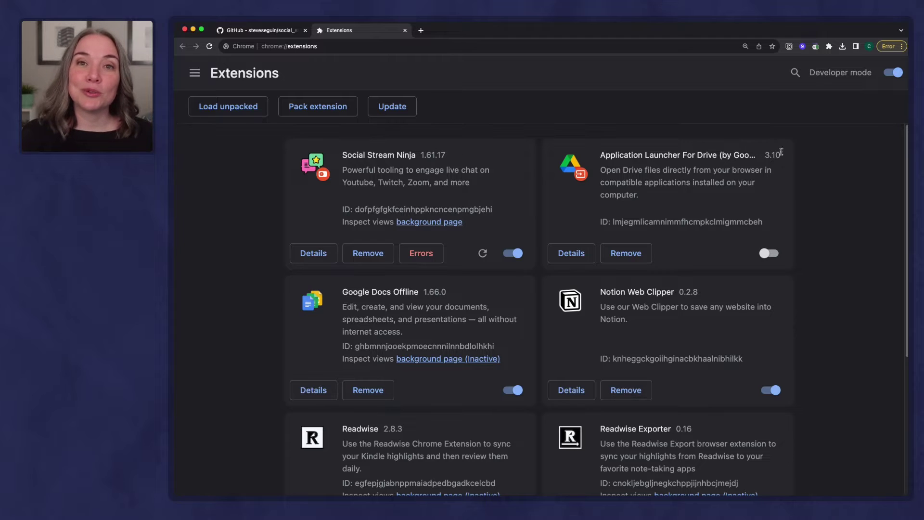
left_click(829, 46)
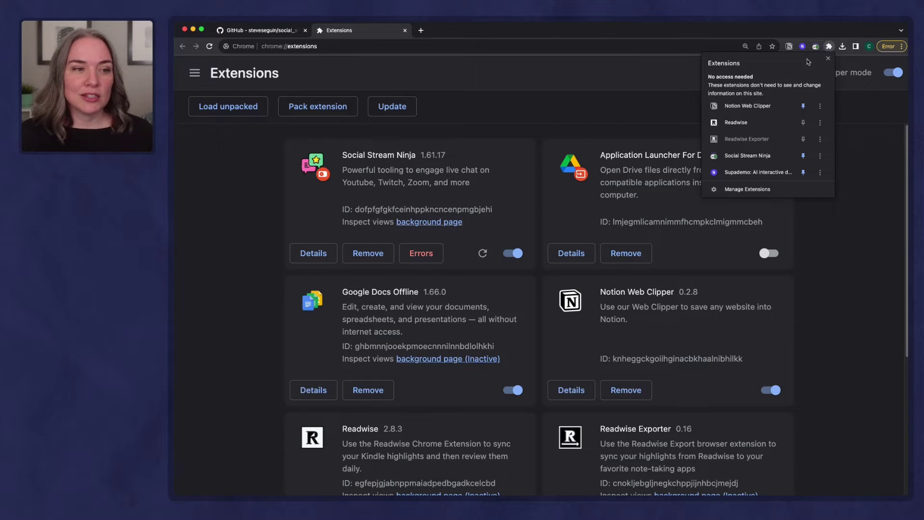
left_click(803, 156)
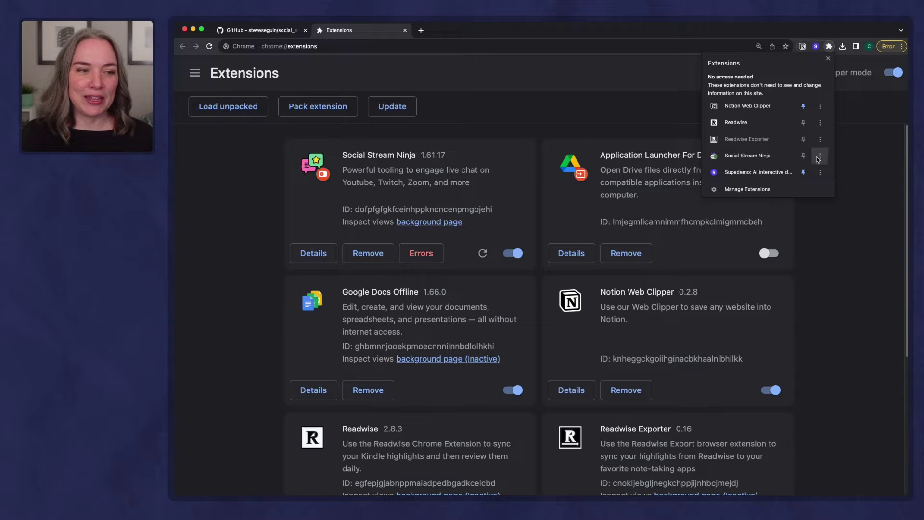
left_click(804, 157)
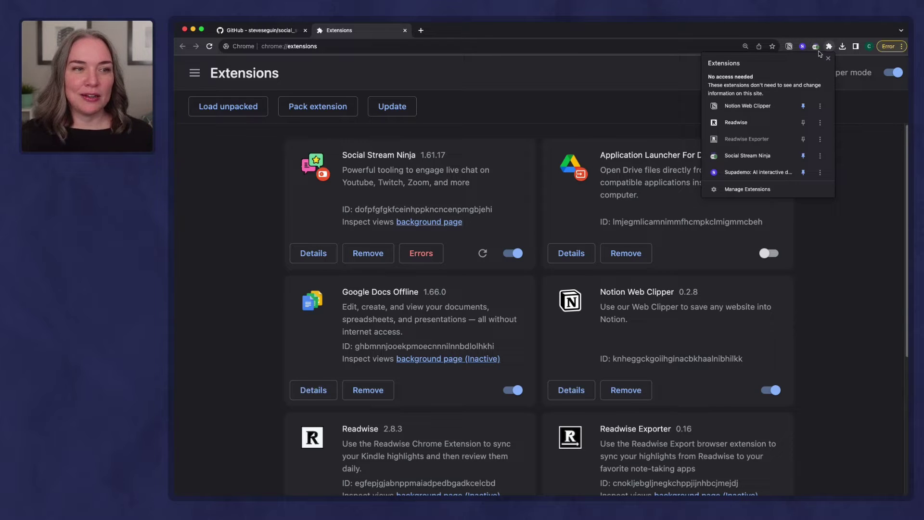
left_click(816, 47)
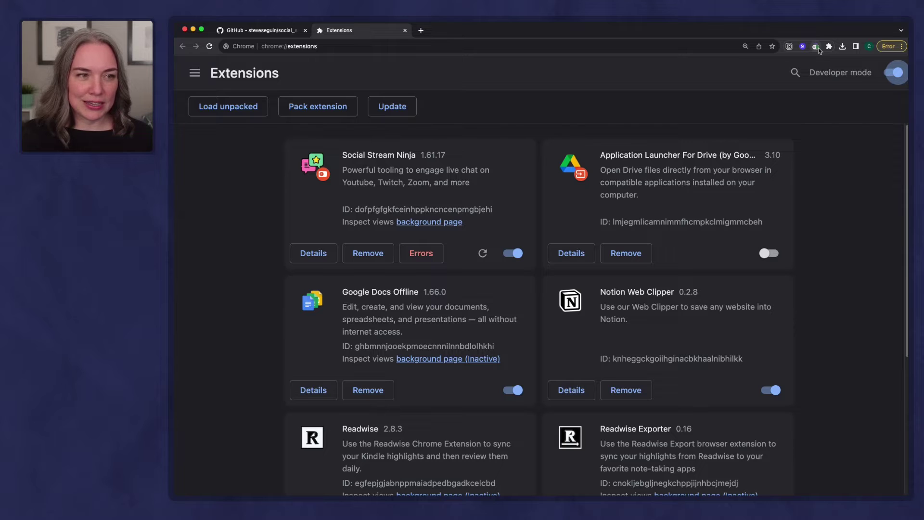
left_click(816, 47)
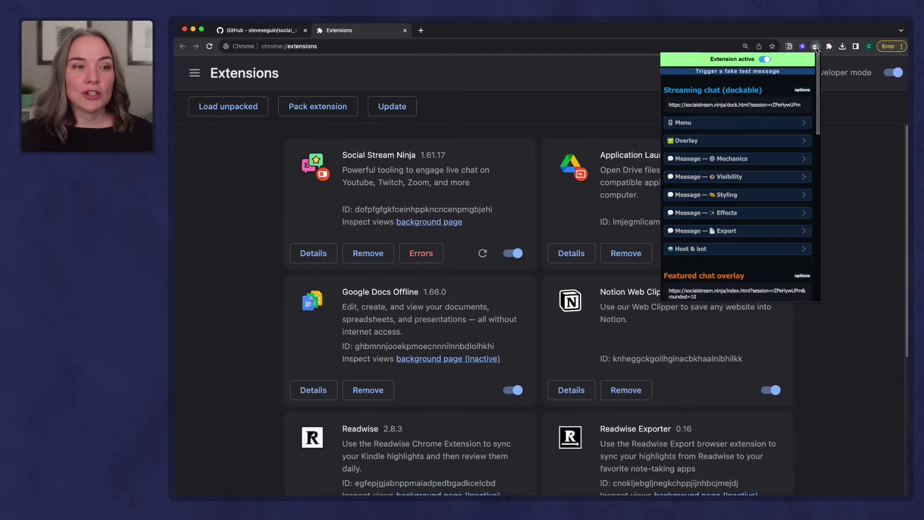
Step: Toggle the Social Stream Ninja extension off and back on
left_click(766, 60)
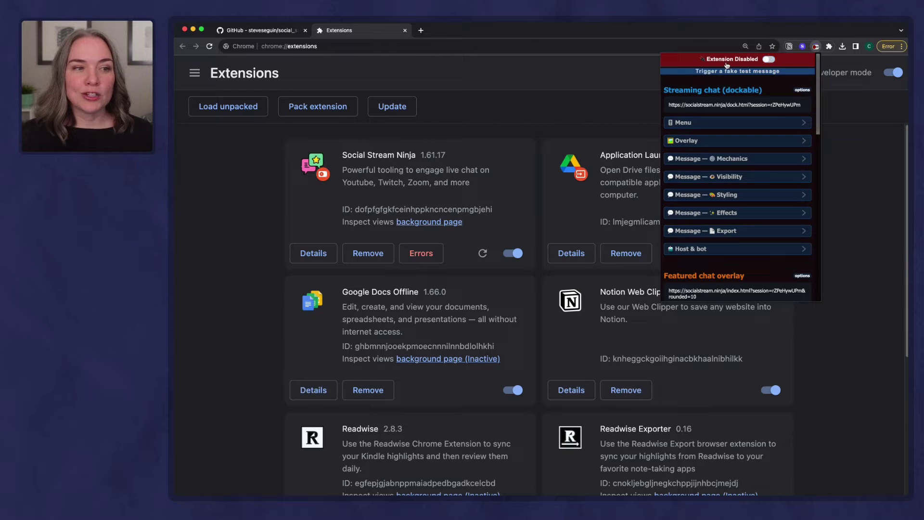
left_click(765, 62)
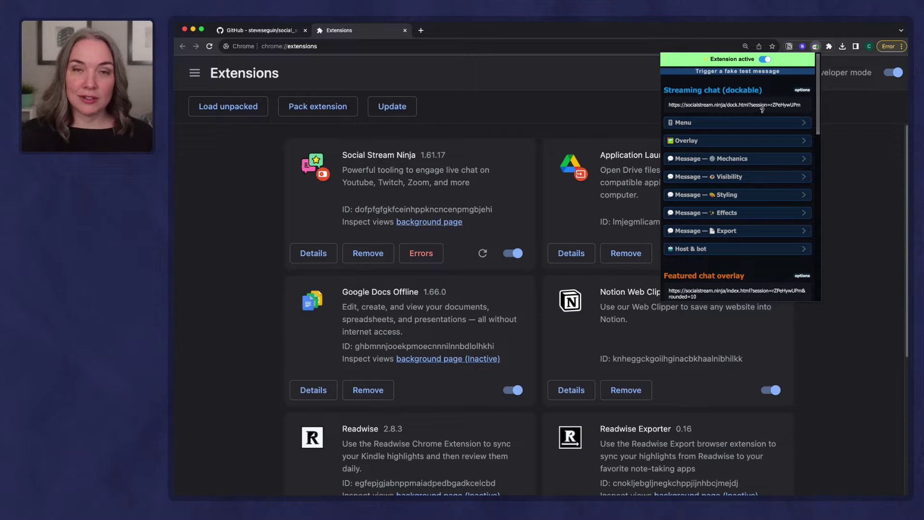
scroll(763, 109, "down", 5)
scroll(672, 92, "up", 1)
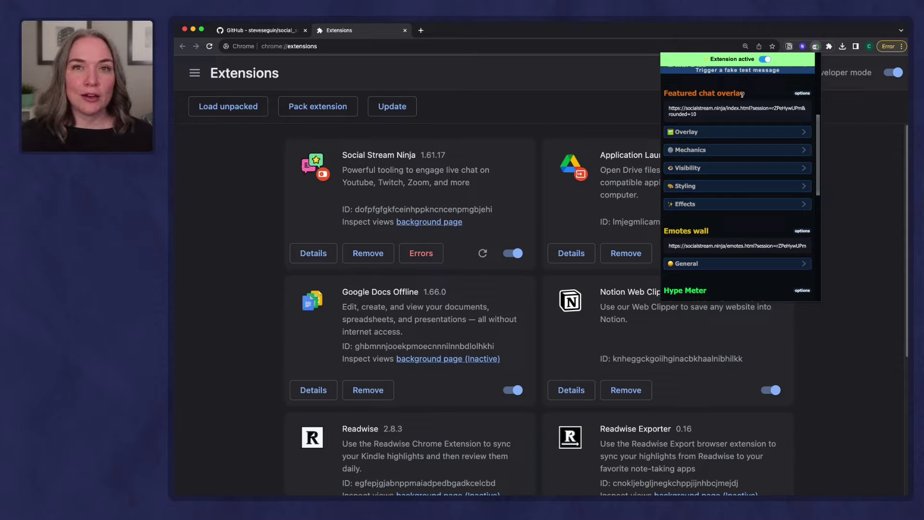
Step: Review the featured overlay's Styling options, keeping the Avenir Next font family
mouse_move(743, 94)
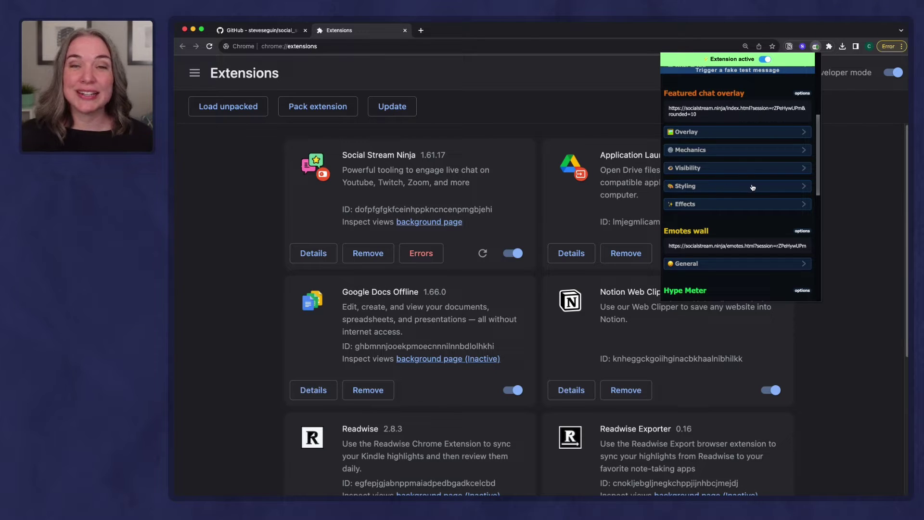
left_click(802, 188)
scroll(803, 190, "down", 5)
scroll(804, 190, "up", 2)
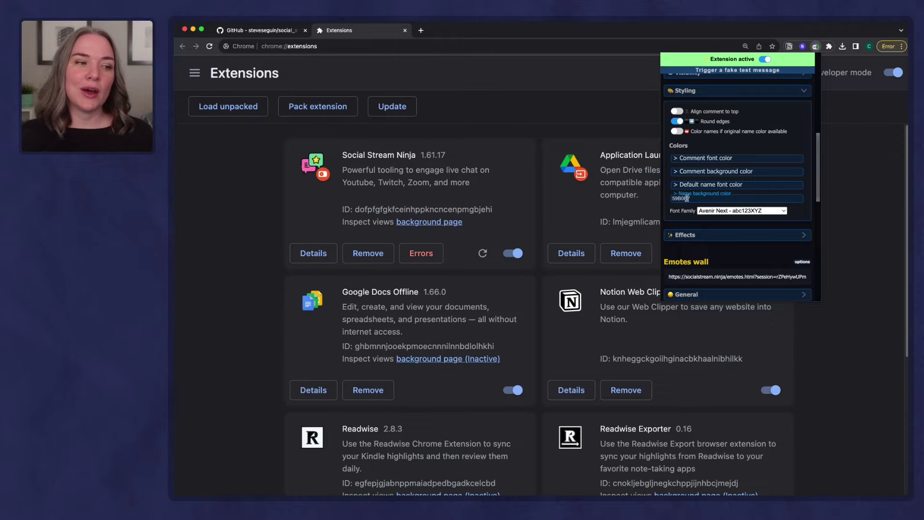
left_click(784, 211)
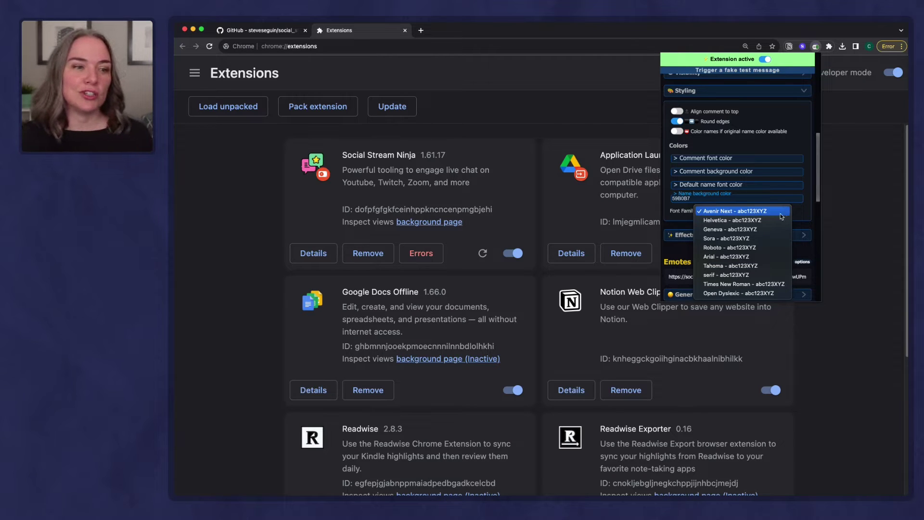
left_click(814, 218)
scroll(815, 218, "up", 1)
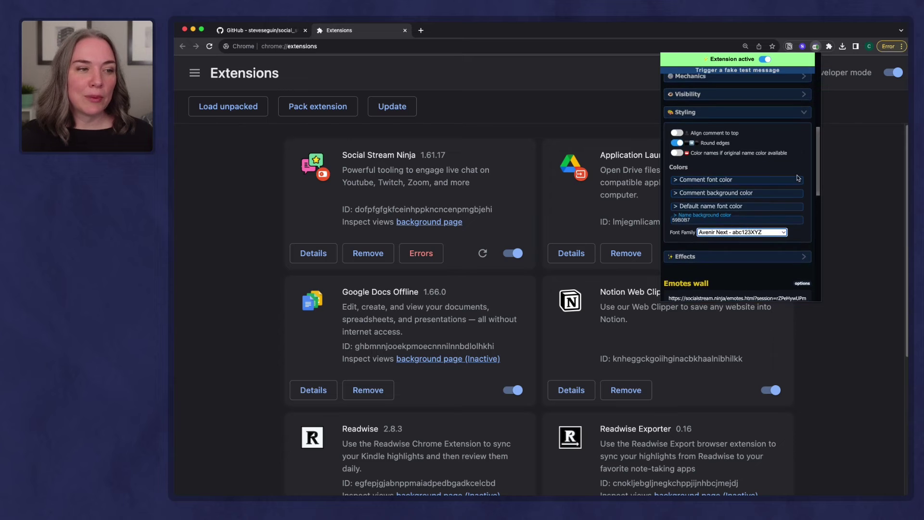
left_click(788, 117)
Step: Open the dockable chat dashboard in a new tab, then switch to the Zoom meeting
scroll(788, 120, "up", 3)
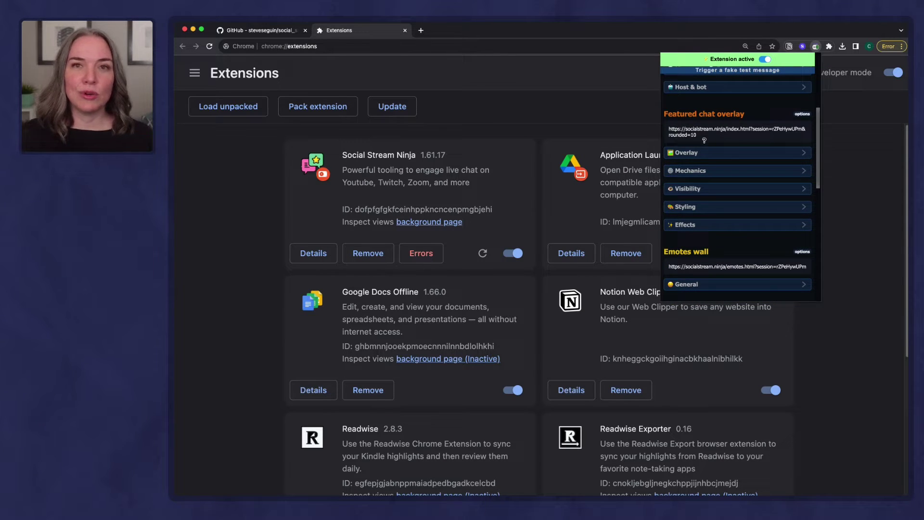
mouse_move(708, 139)
scroll(710, 139, "up", 5)
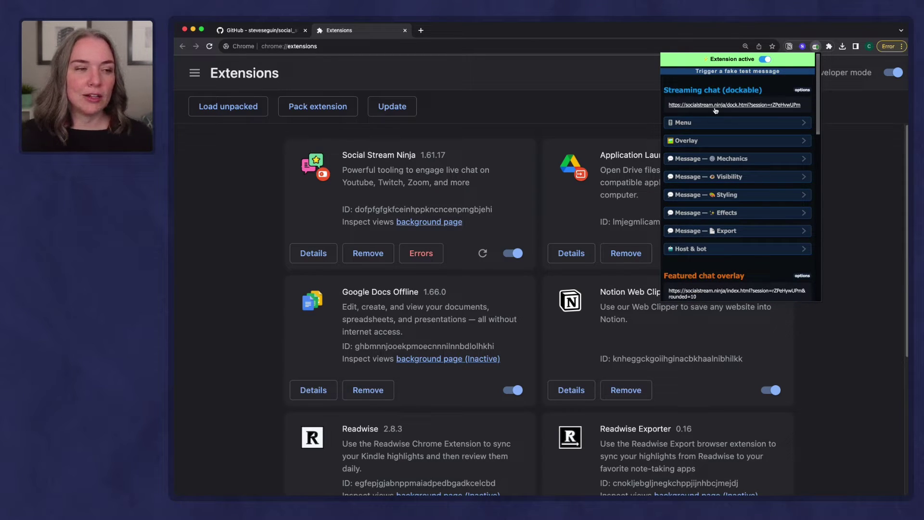
left_click(716, 106)
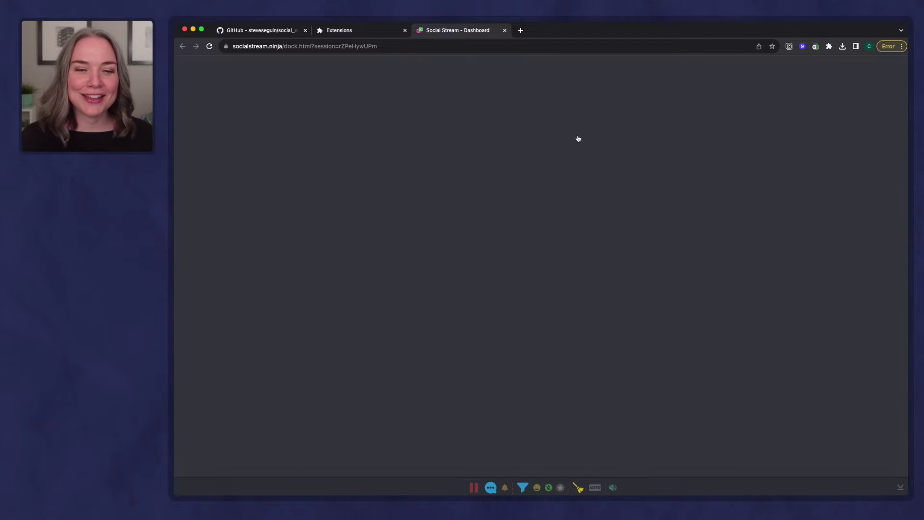
key("super+Tab")
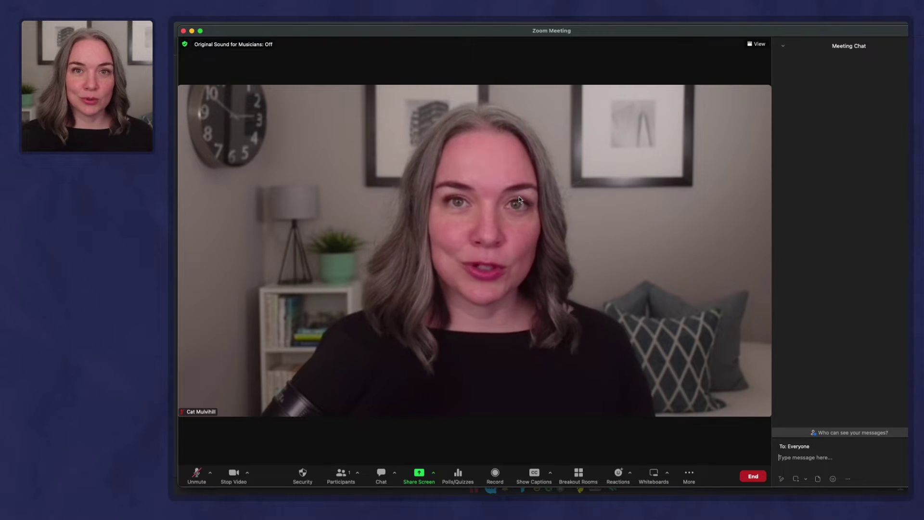
Step: Copy the meeting invite link from Zoom's meeting information panel and return to Chrome
left_click(248, 473)
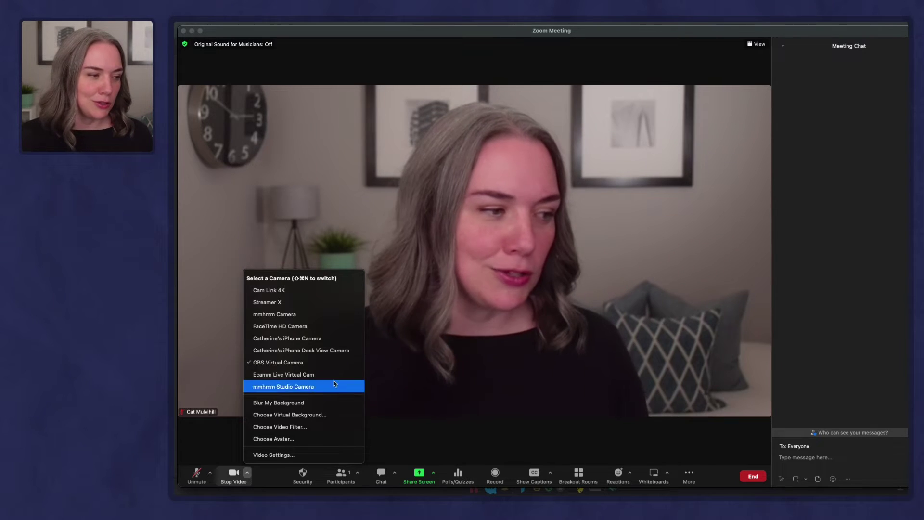
left_click(392, 429)
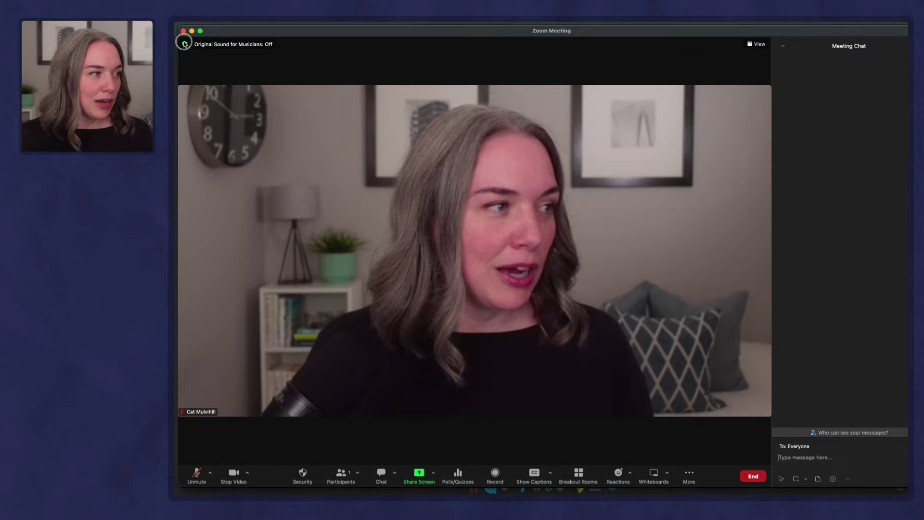
left_click(185, 44)
left_click(260, 140)
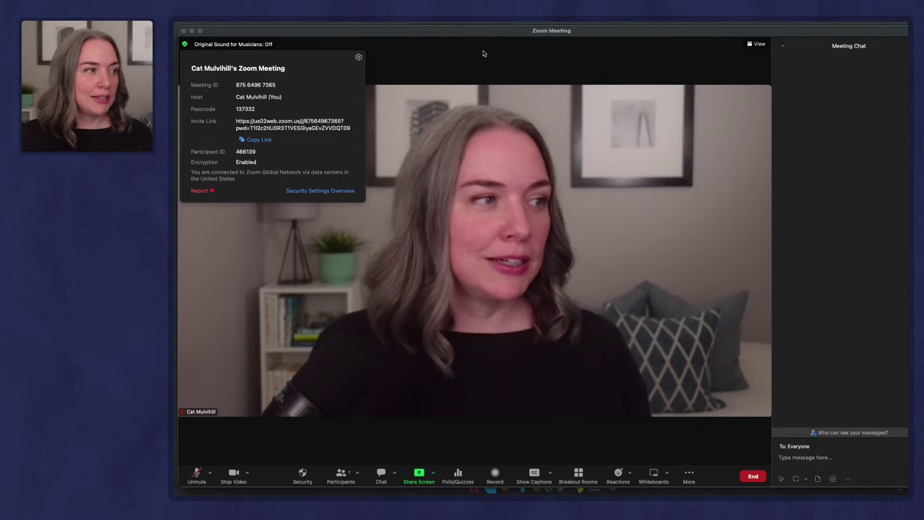
left_click(402, 34)
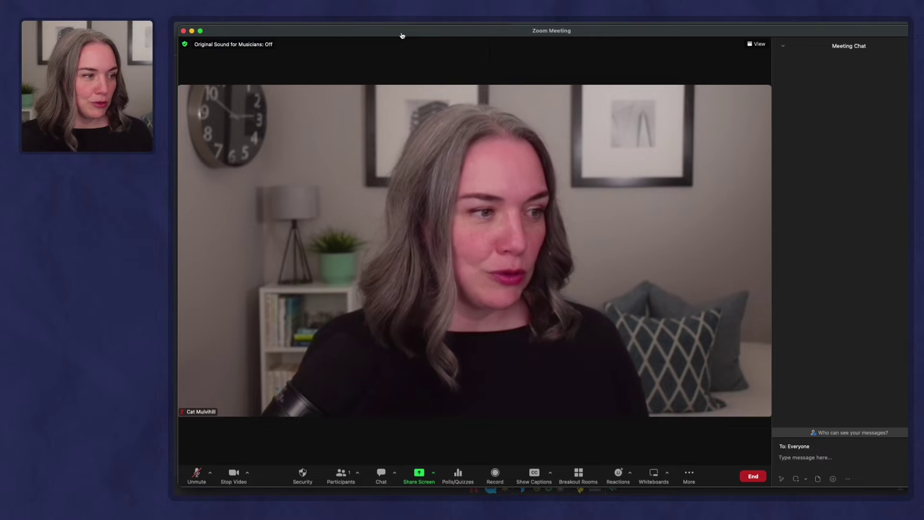
key("super+Tab")
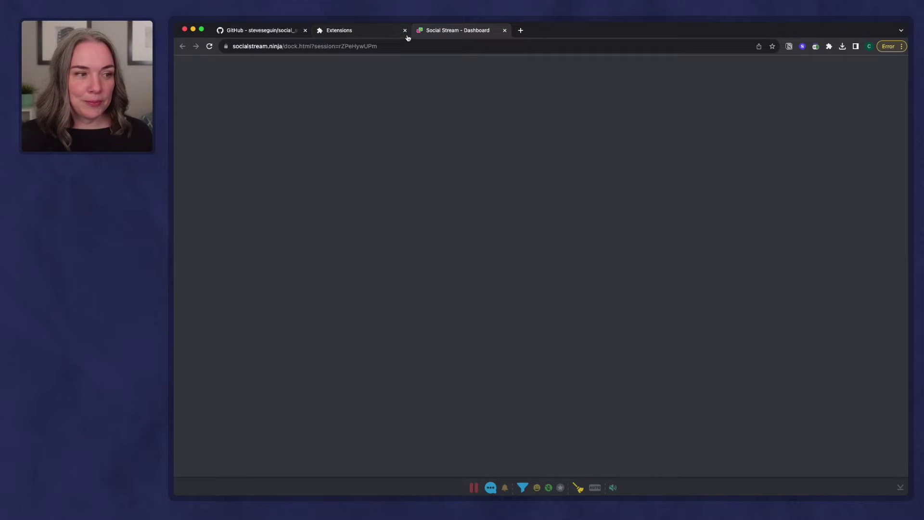
Step: Open the pasted meeting link in a new tab and choose to join from the browser
left_click(520, 31)
key("super+v")
key("Return")
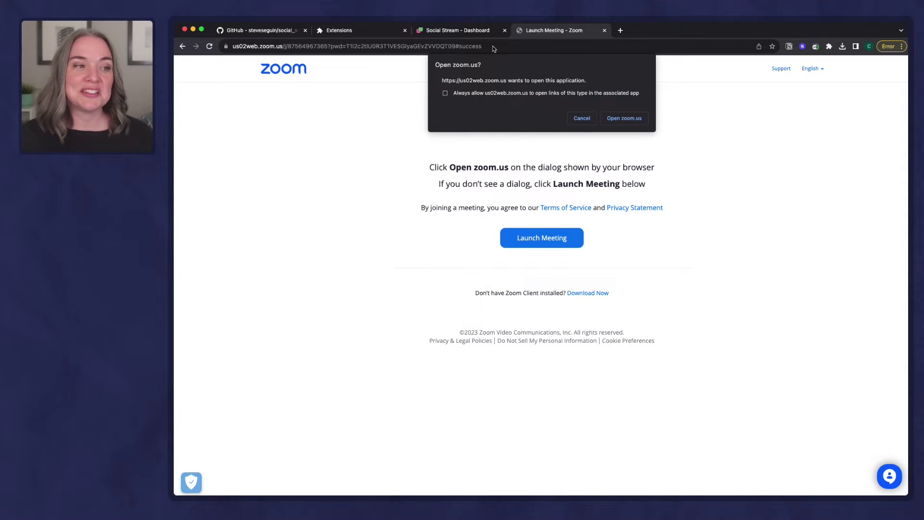
left_click(583, 119)
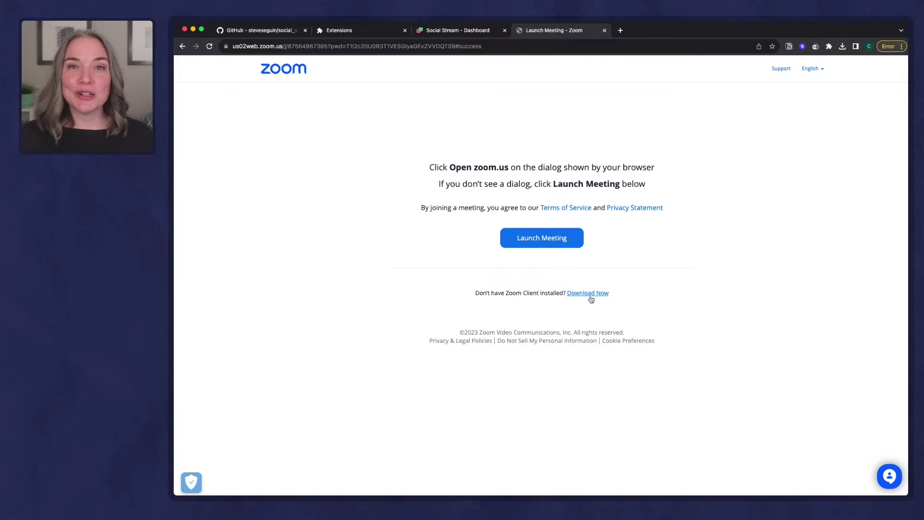
left_click(541, 246)
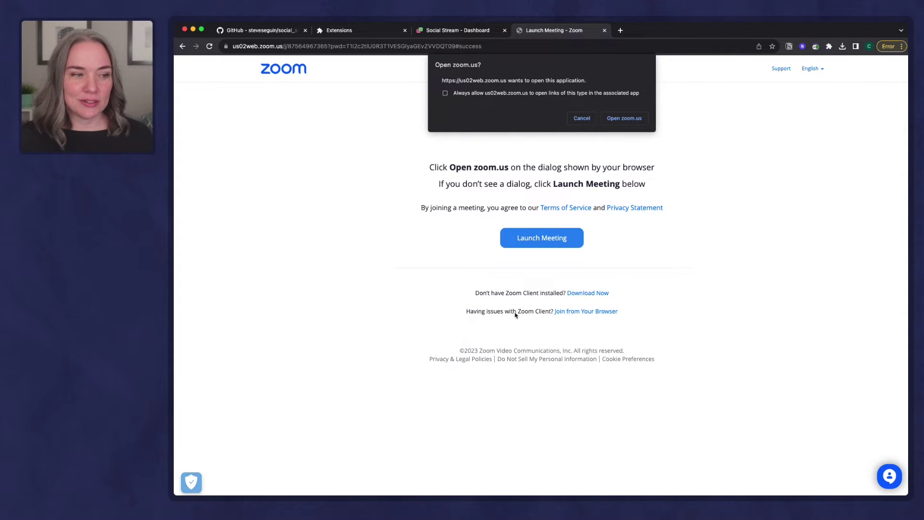
left_click(582, 120)
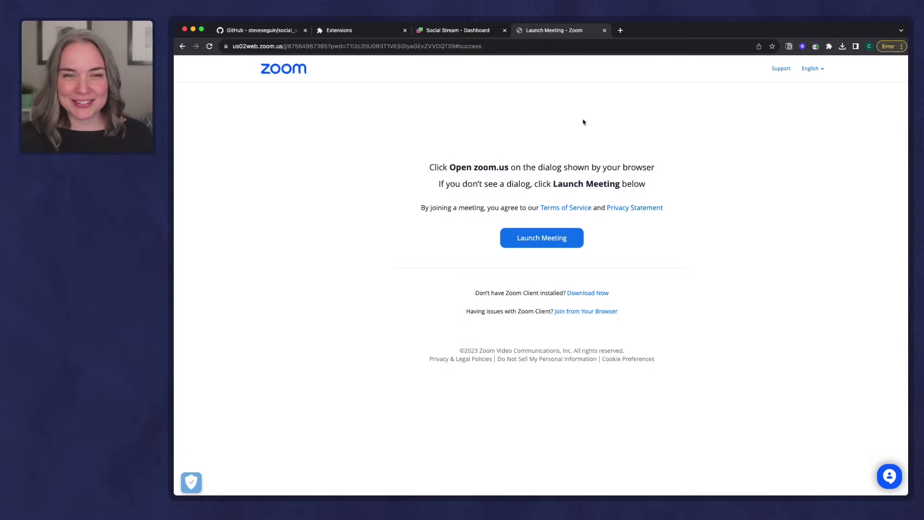
left_click(592, 311)
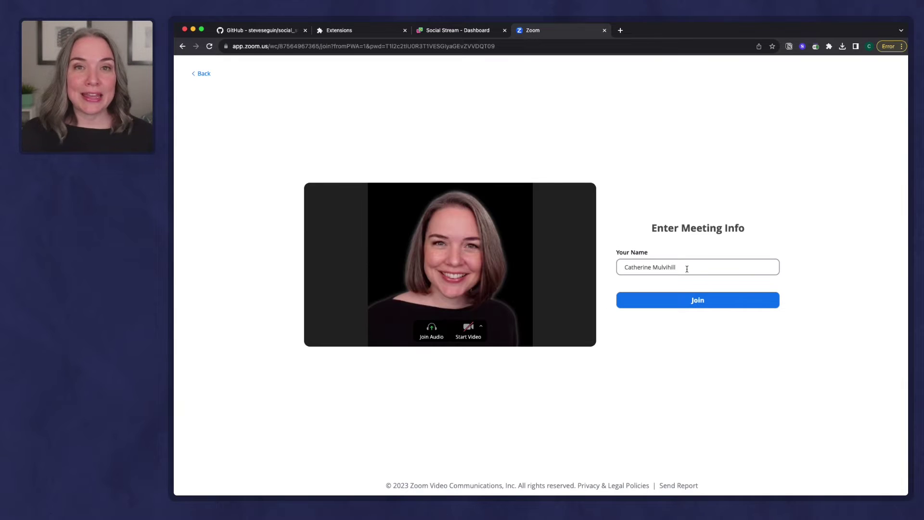
Step: Join the meeting under the name 'Meeting Support' and switch to the host's window
left_click_drag(684, 265, 616, 261)
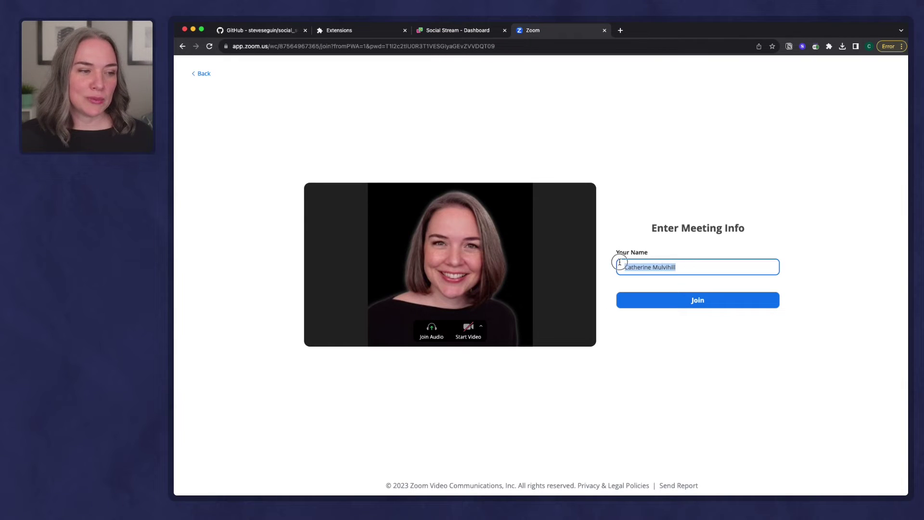
type("Meeting Support")
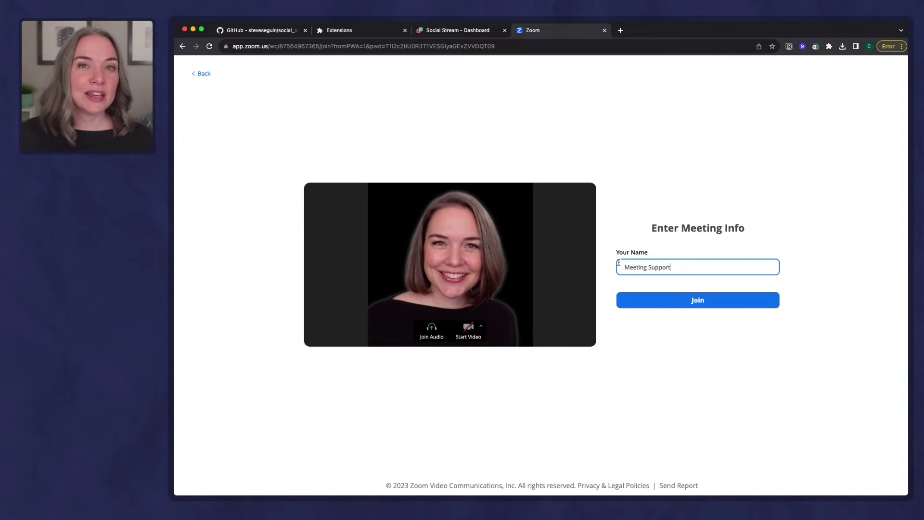
left_click(697, 298)
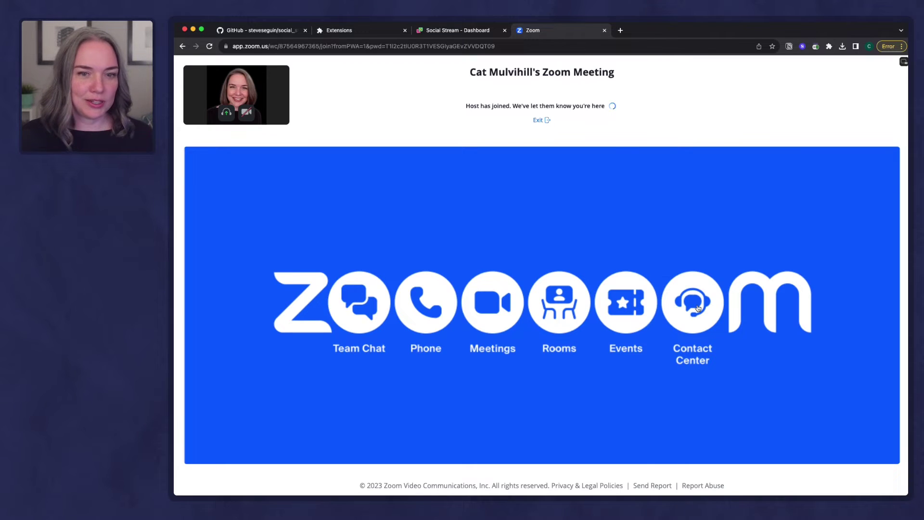
key("super+Tab")
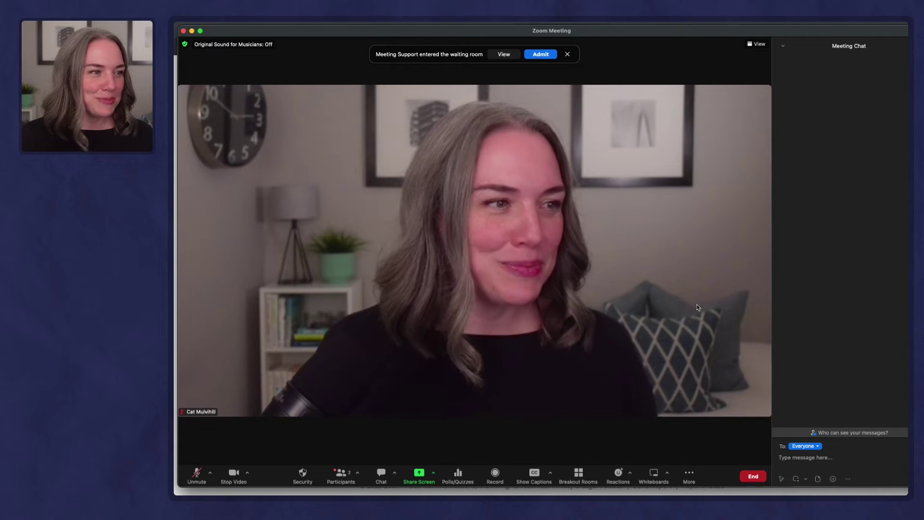
Step: Admit Meeting Support, then dismiss the guest's audio panel and pronoun-sharing prompt
left_click(539, 54)
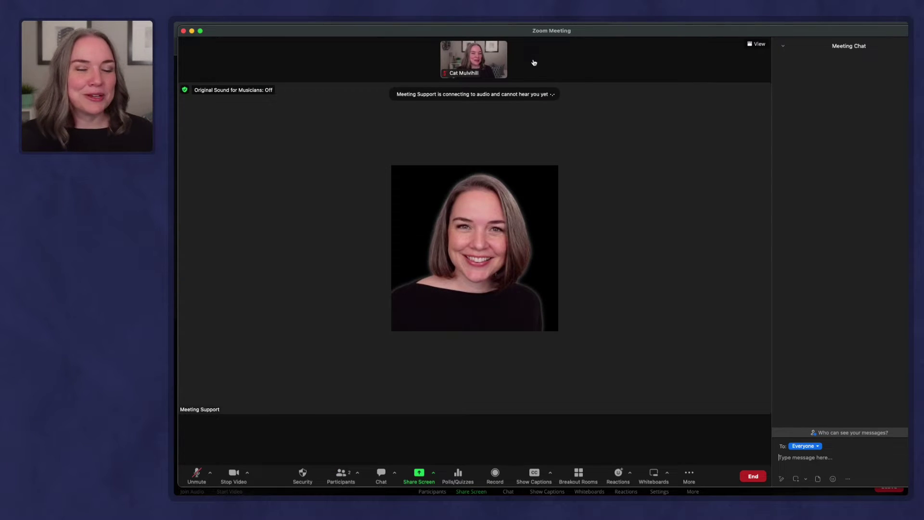
key("super+Tab")
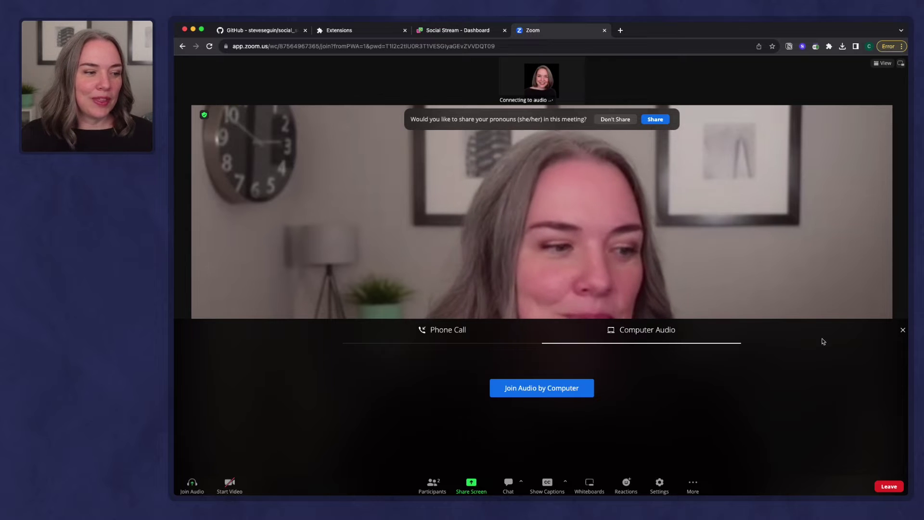
left_click(903, 331)
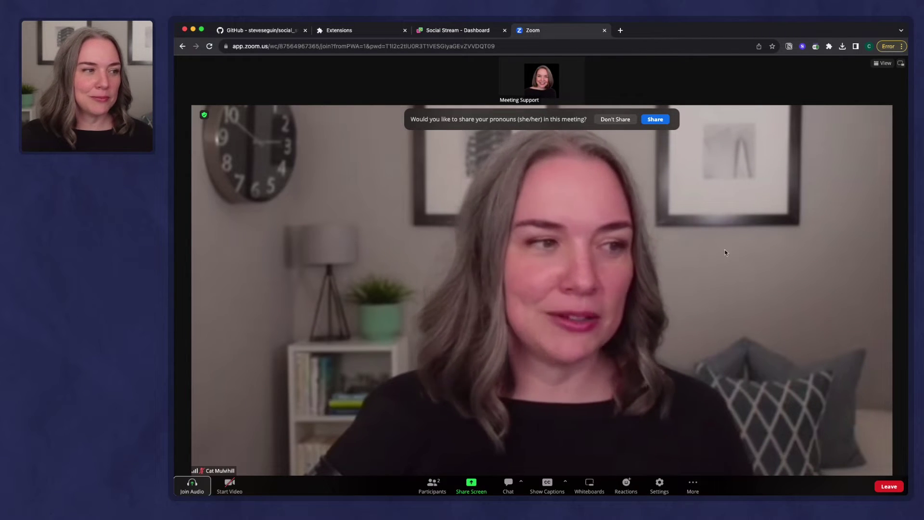
left_click(615, 120)
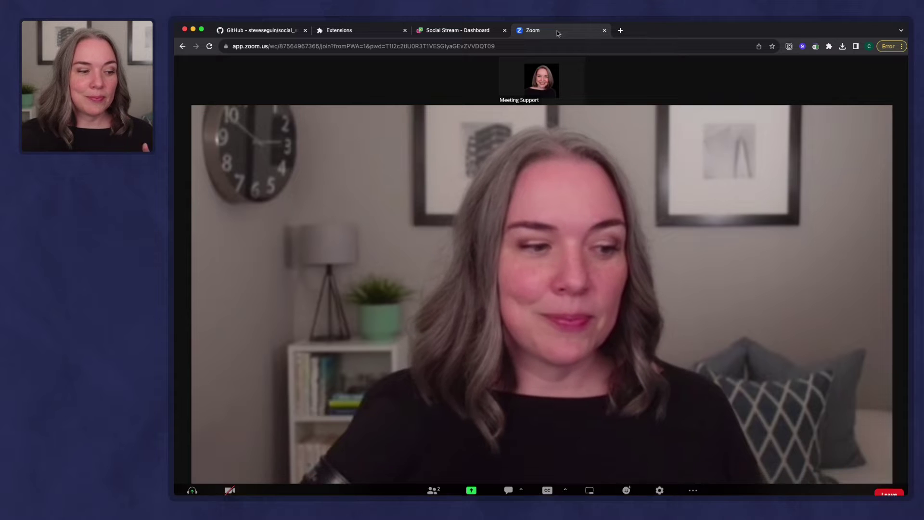
Step: Send 'Hi, I'm here' in the web meeting chat and view it on the Social Stream dashboard tab
left_click(506, 483)
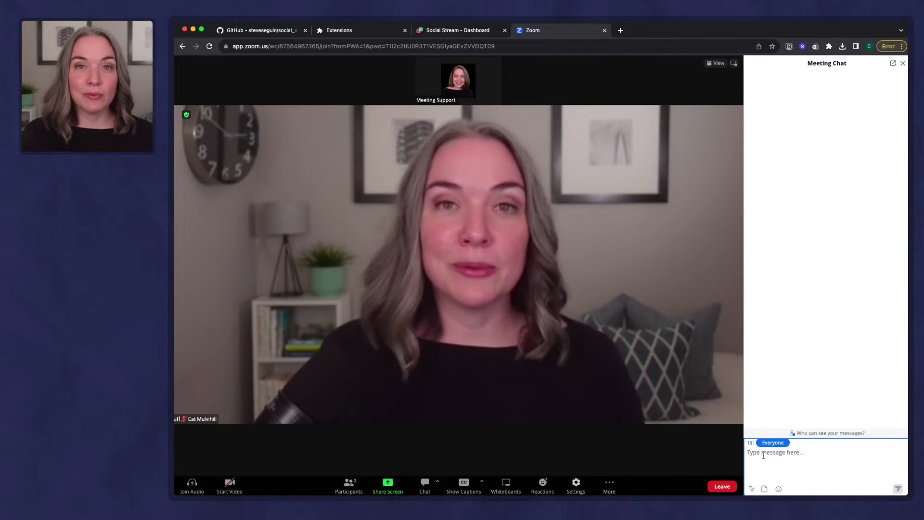
type("Hi,")
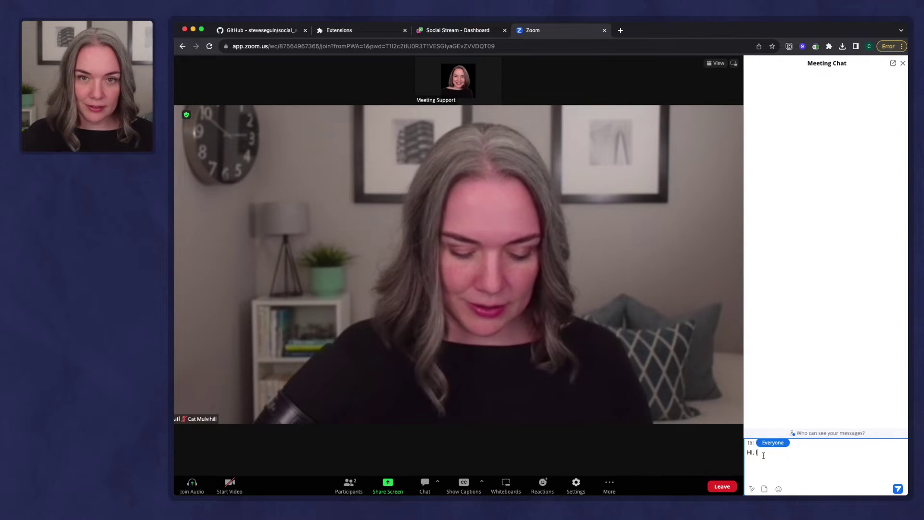
type(" I'm here")
key("Return")
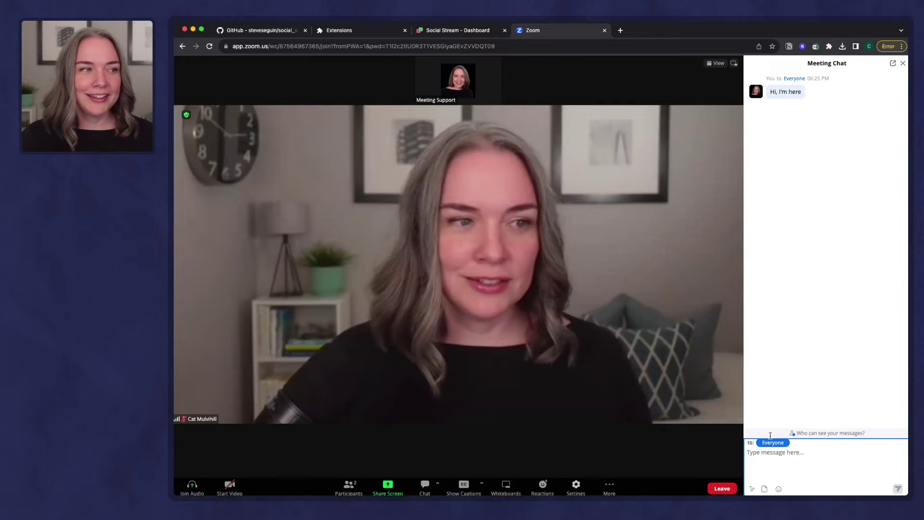
left_click(459, 31)
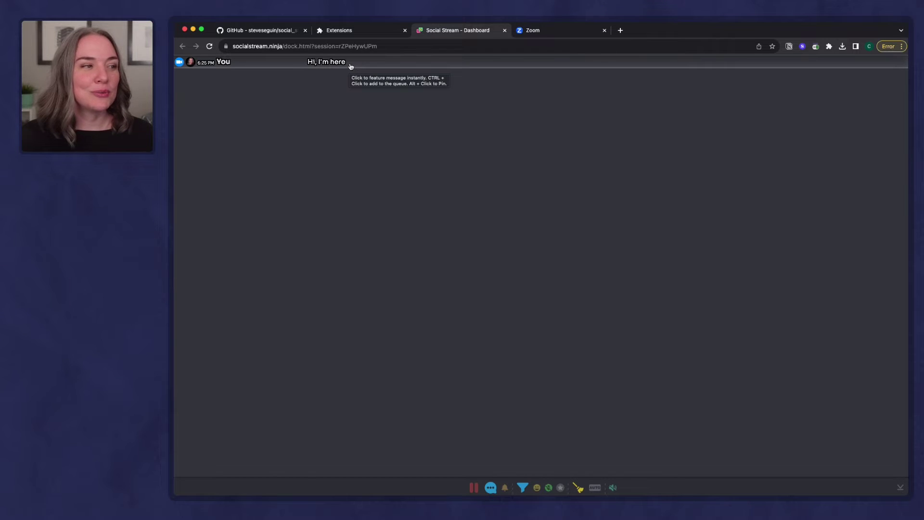
Step: Detach the Social Stream dashboard into a narrow side window, select its dock URL, and switch to OBS
left_click_drag(449, 35, 467, 69)
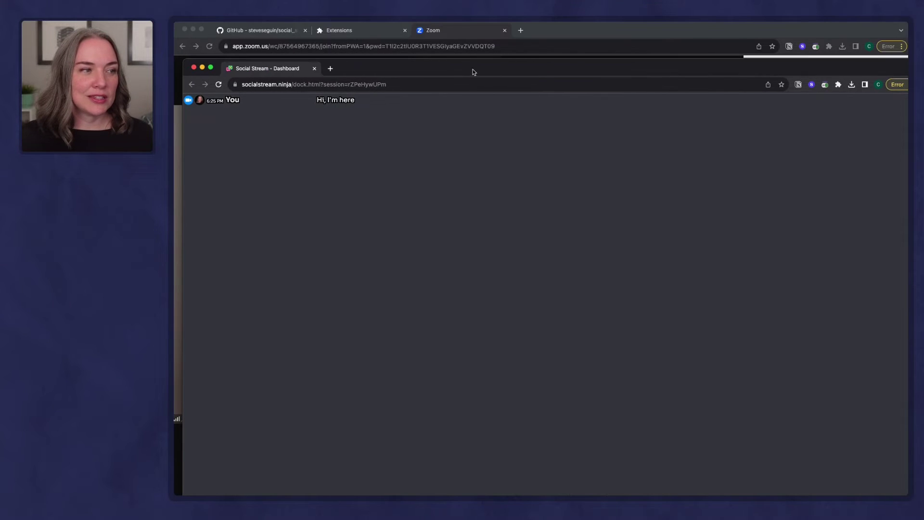
left_click_drag(182, 129, 688, 132)
left_click_drag(863, 63, 855, 44)
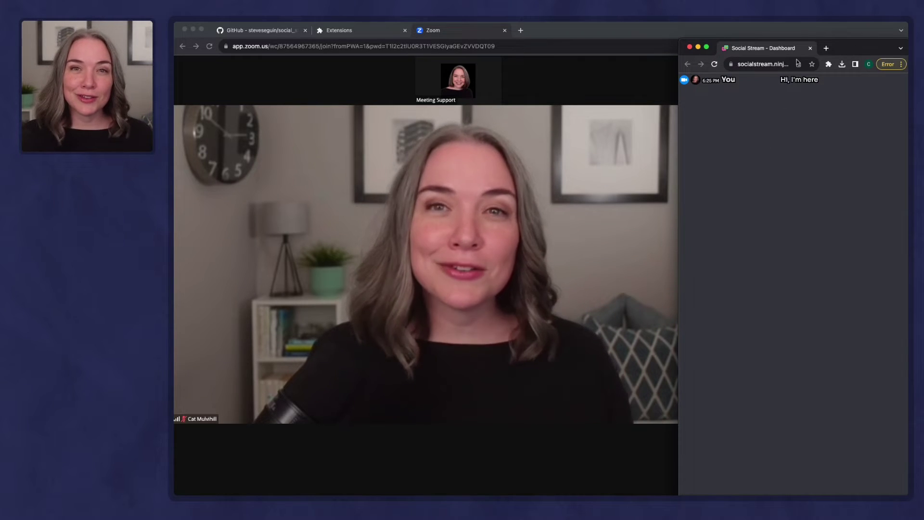
left_click(763, 64)
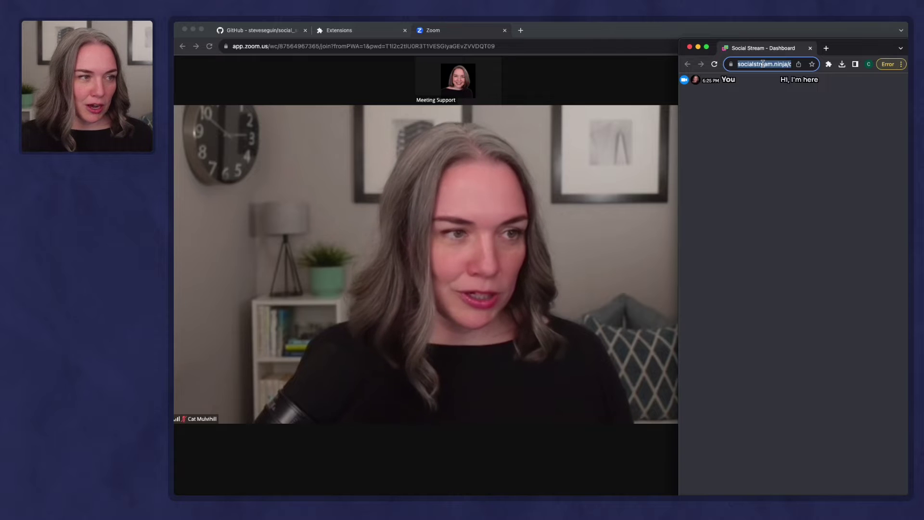
mouse_move(646, 62)
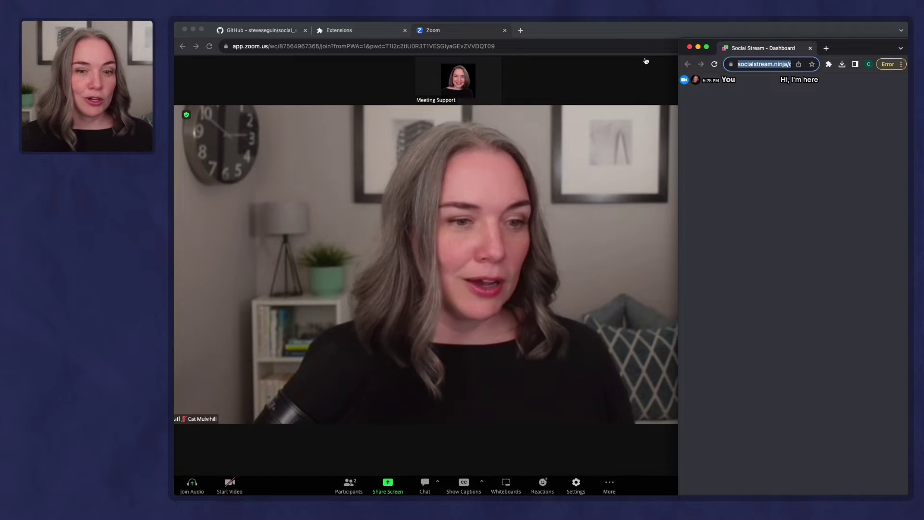
key("super+Tab")
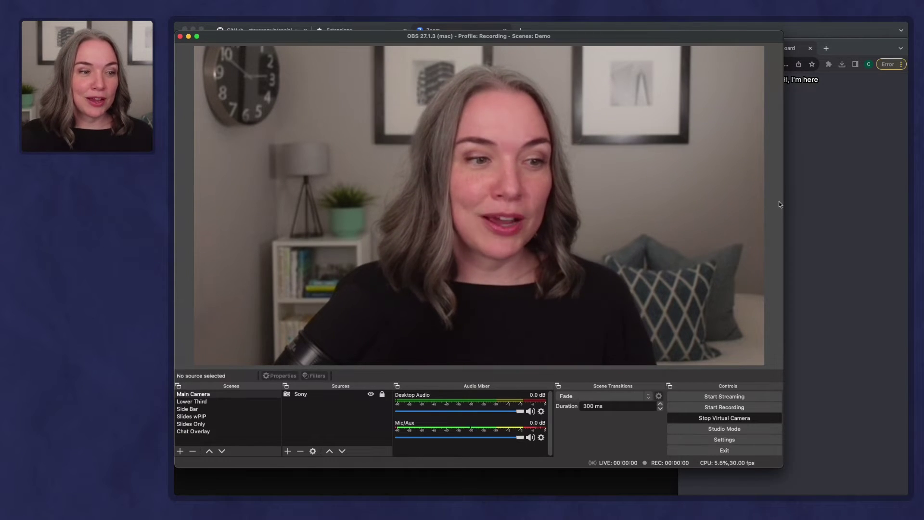
Step: Resize the OBS Studio window narrower, then slightly wider
left_click_drag(782, 206, 689, 212)
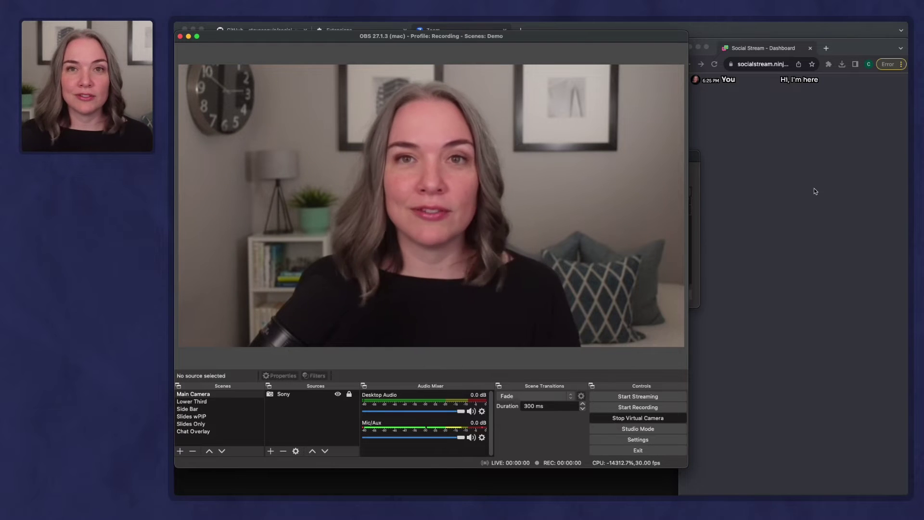
left_click_drag(698, 317, 743, 313)
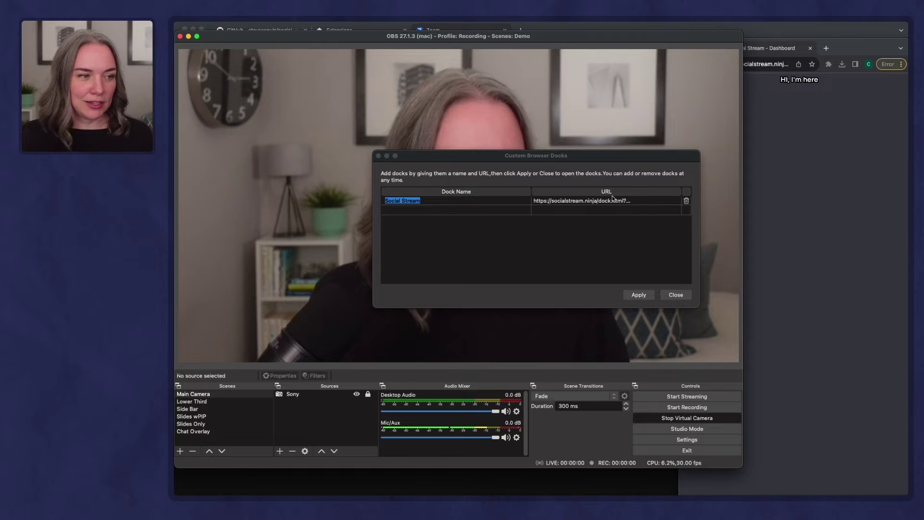
Step: Replace the old dock with a 'Social Stream' browser dock using the pasted dock URL, then return to Chrome
left_click(686, 201)
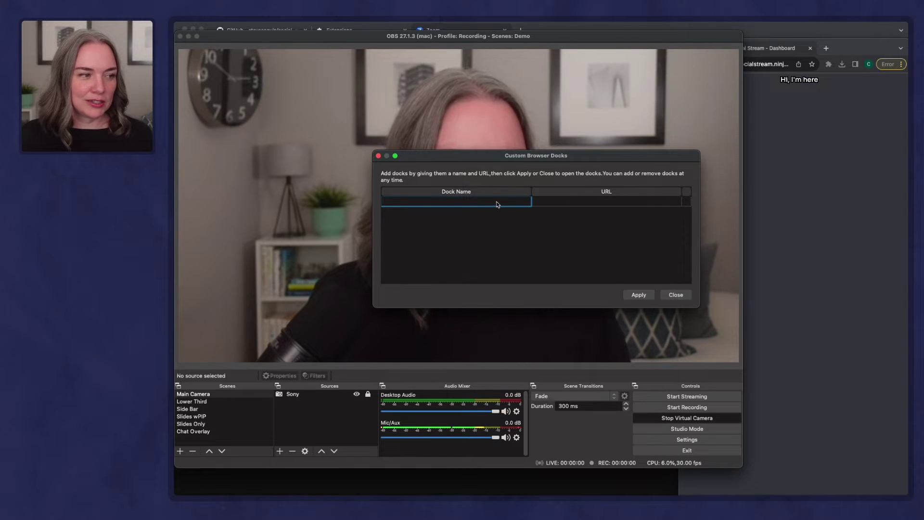
type("Social Stream")
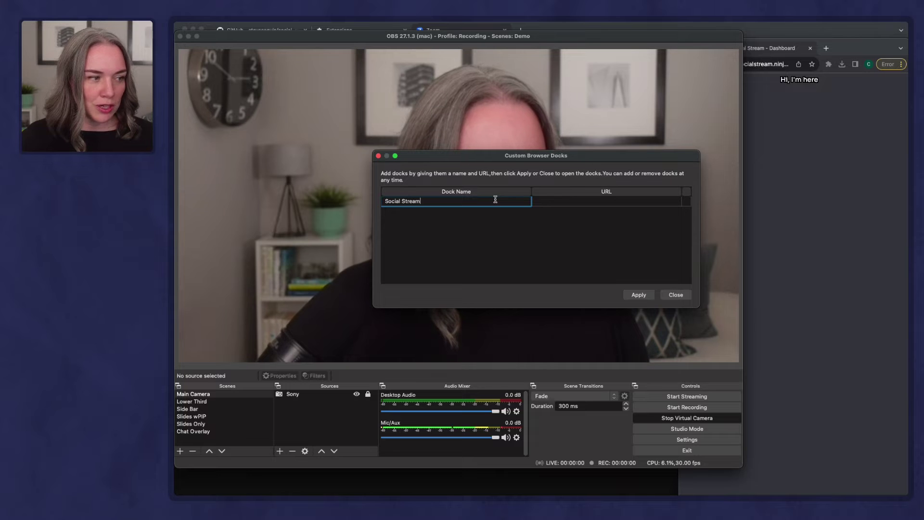
key("Tab")
type("https://socialstream.ninja/dock.html?session=rZPeHywUPm")
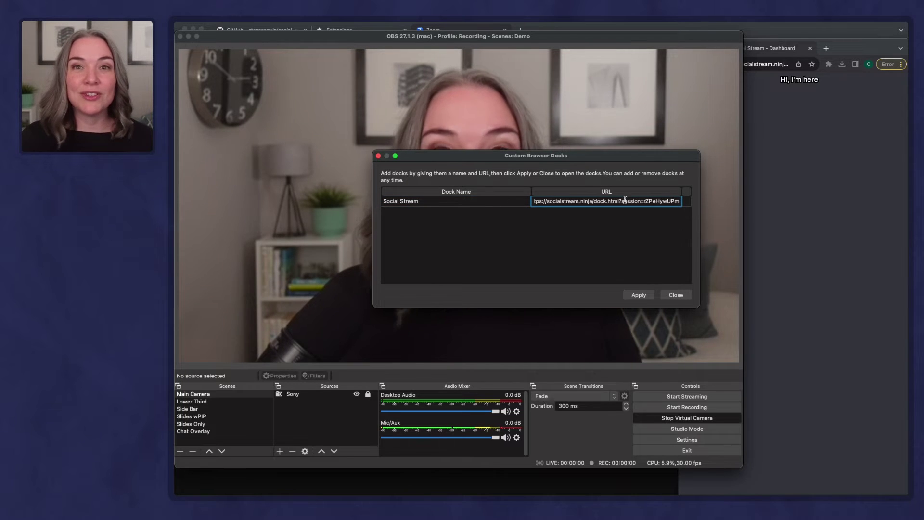
left_click(639, 295)
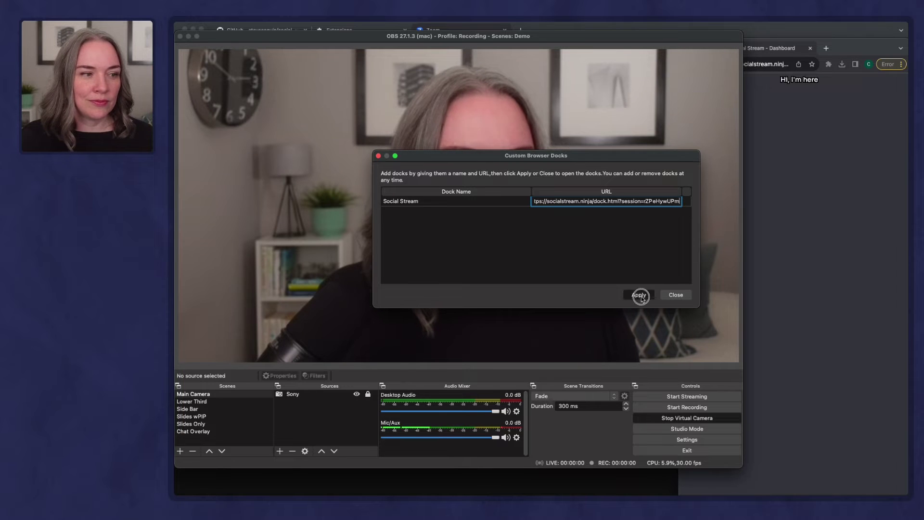
left_click(675, 295)
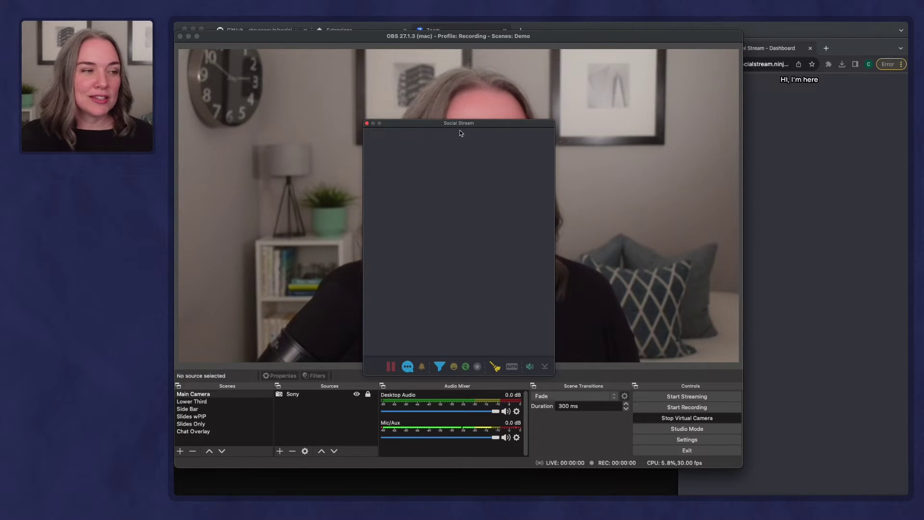
left_click_drag(457, 125, 496, 106)
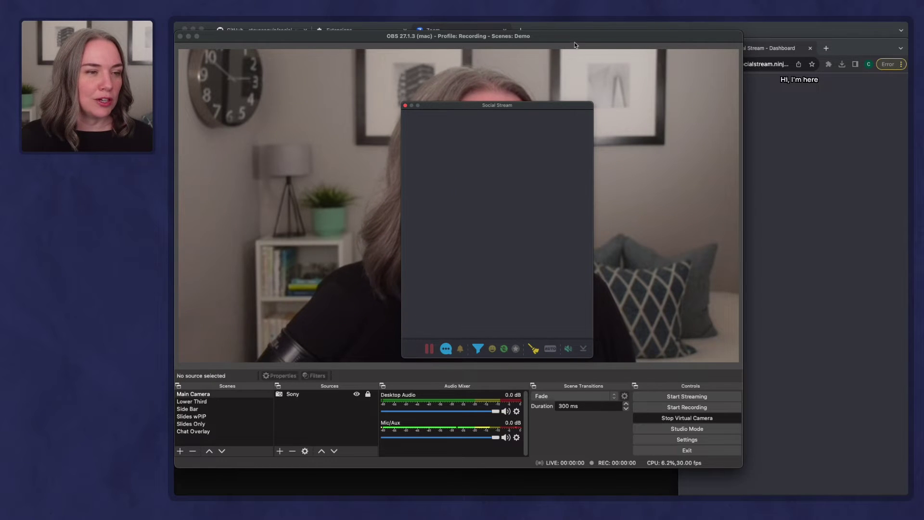
left_click(485, 31)
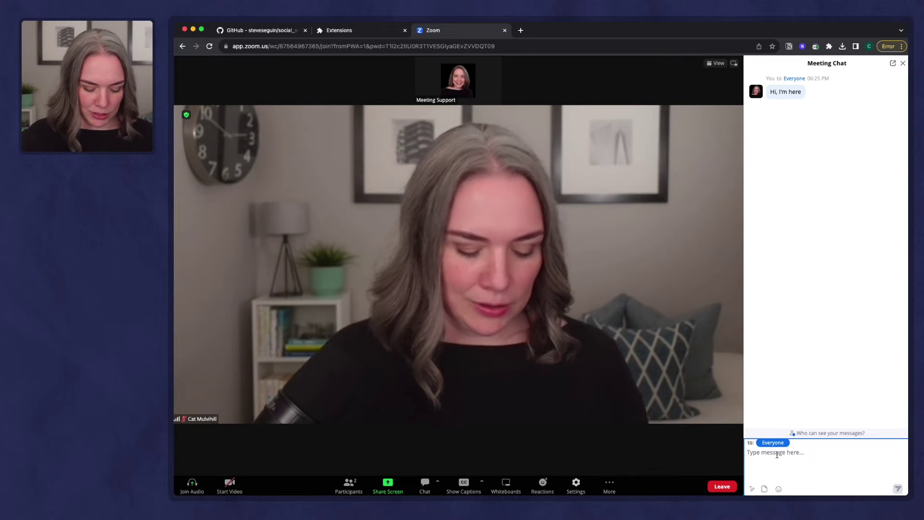
Step: Send "Hello again!" in the Zoom meeting chat and bring OBS Studio to the front
type("Hell")
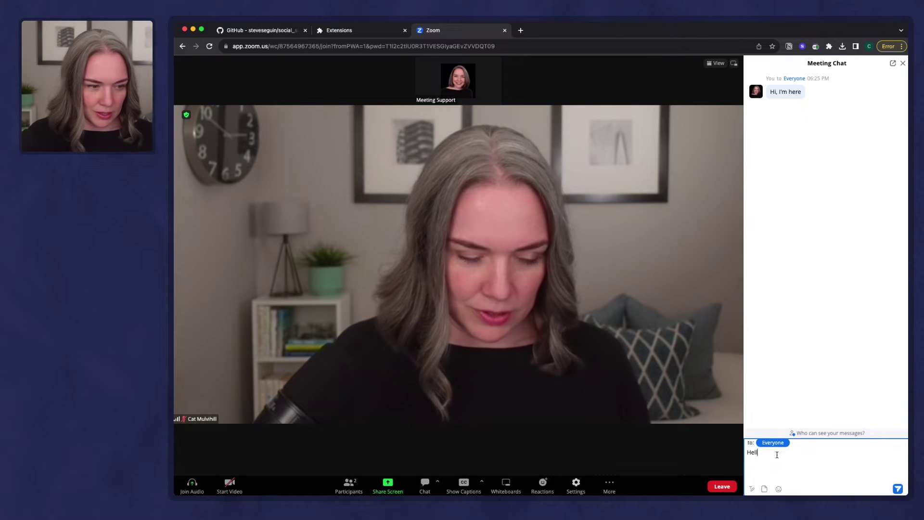
type("o again")
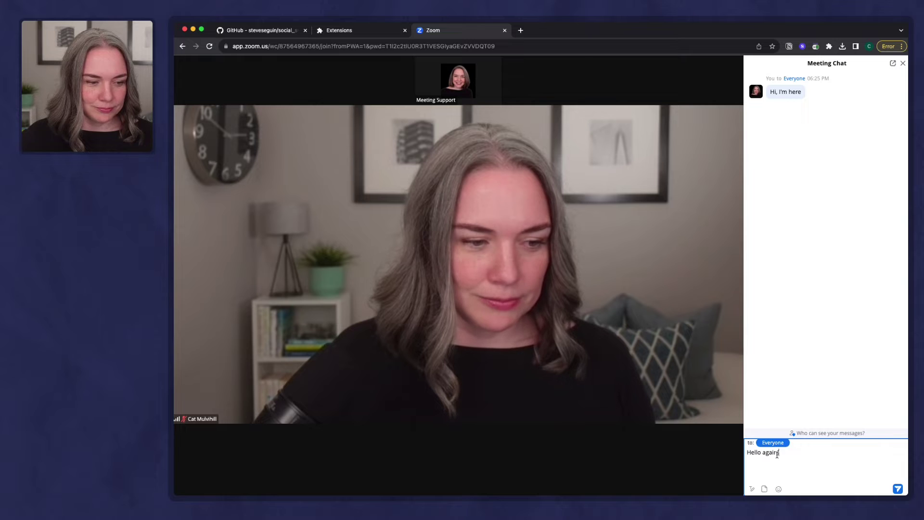
type("!")
key("Return")
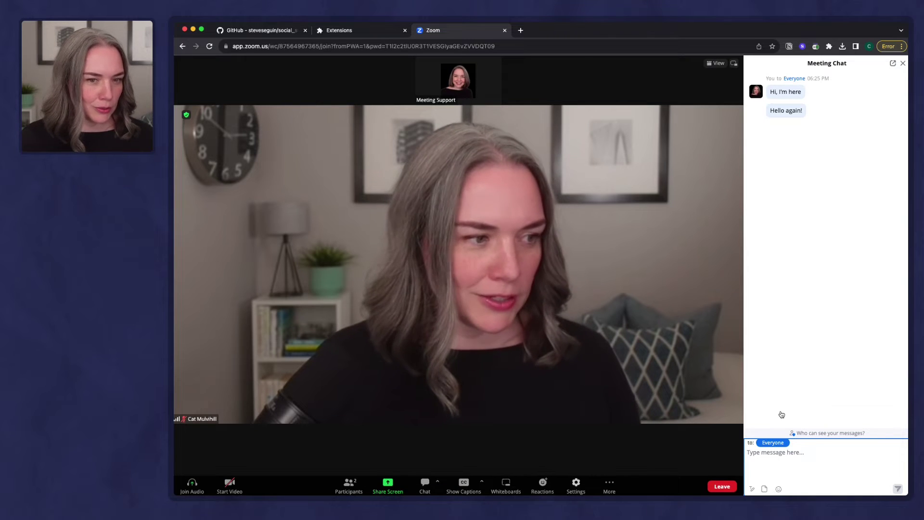
key("super+Tab")
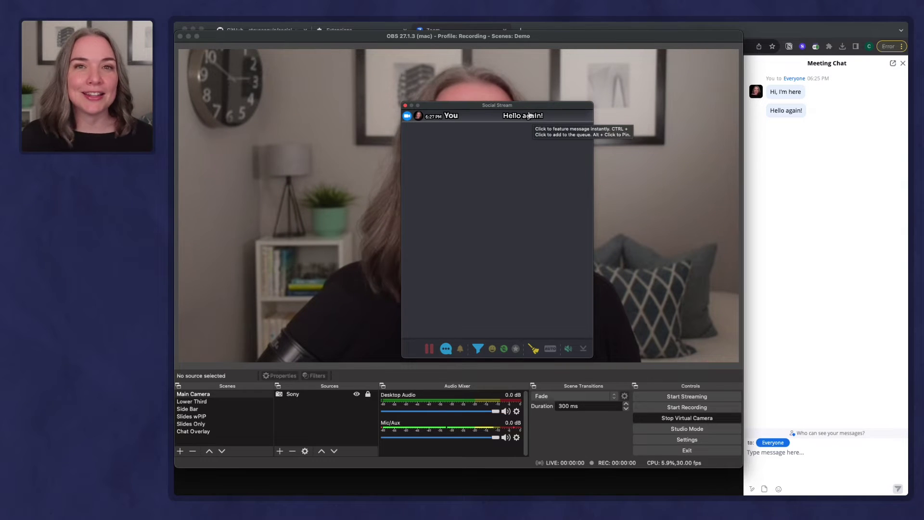
Step: Dock the floating Social Stream panel along the right edge of the OBS main window
left_click_drag(472, 110, 712, 105)
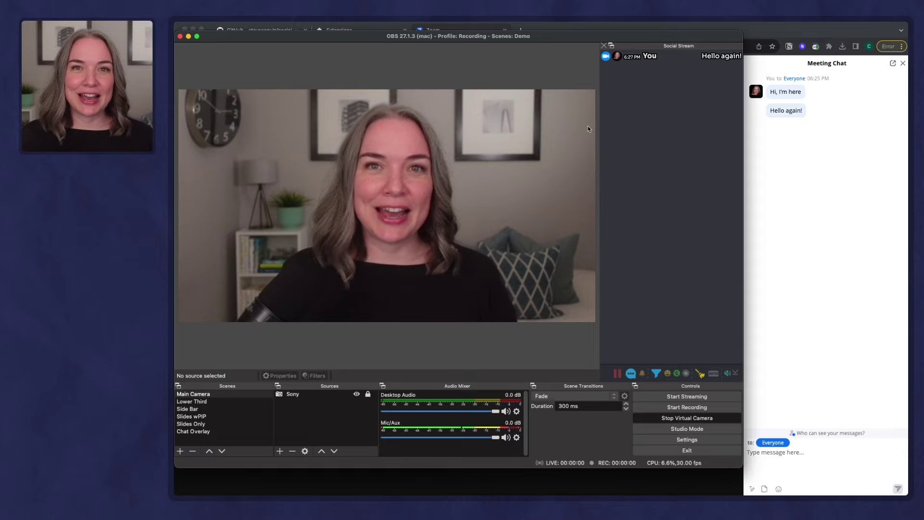
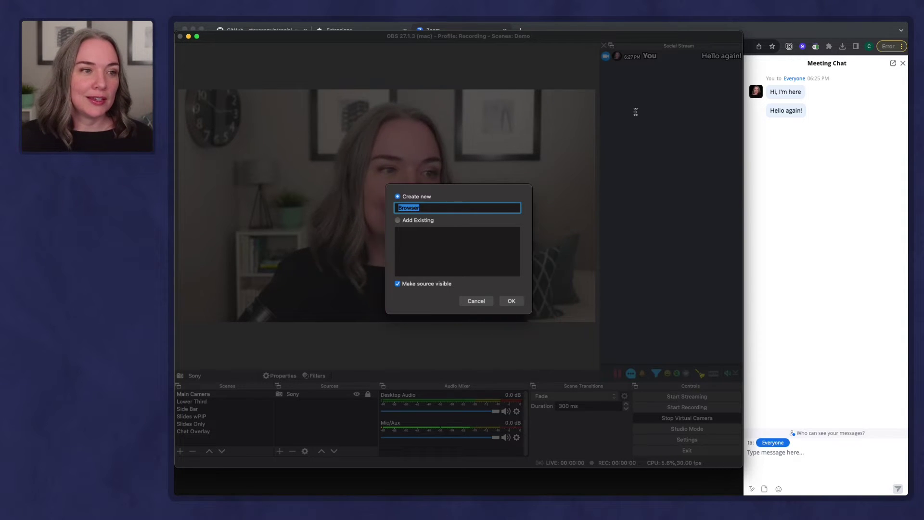
Step: Copy the featured chat overlay link from the Social Stream Ninja extension in Chrome
left_click(847, 76)
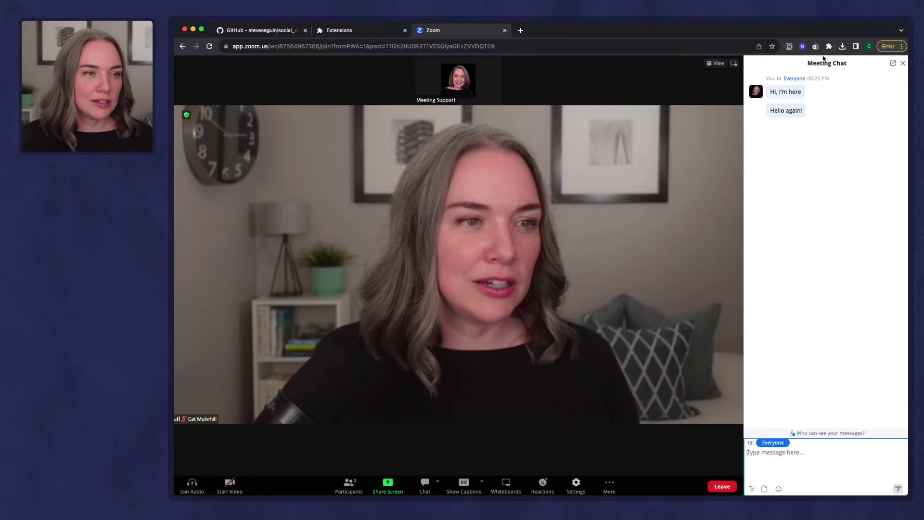
left_click(816, 46)
scroll(740, 193, "down", 2)
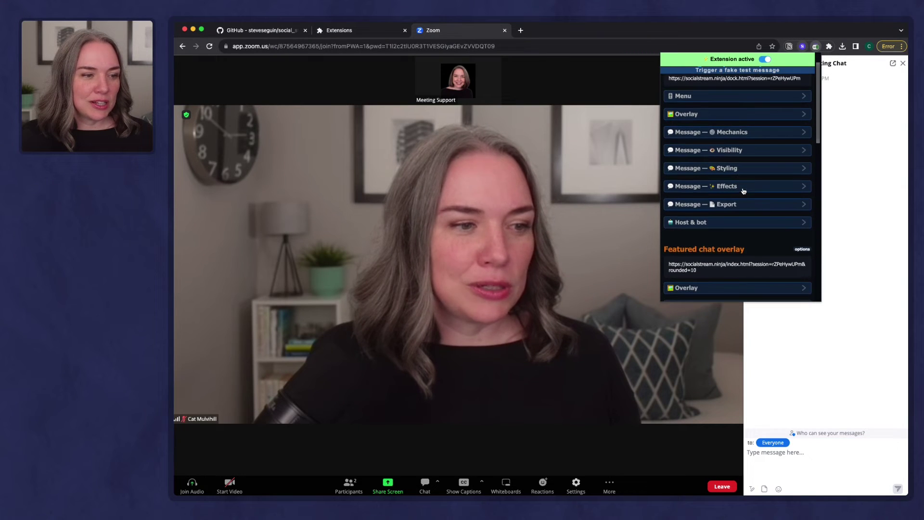
left_click(675, 251)
triple_click(675, 251)
key("super+c")
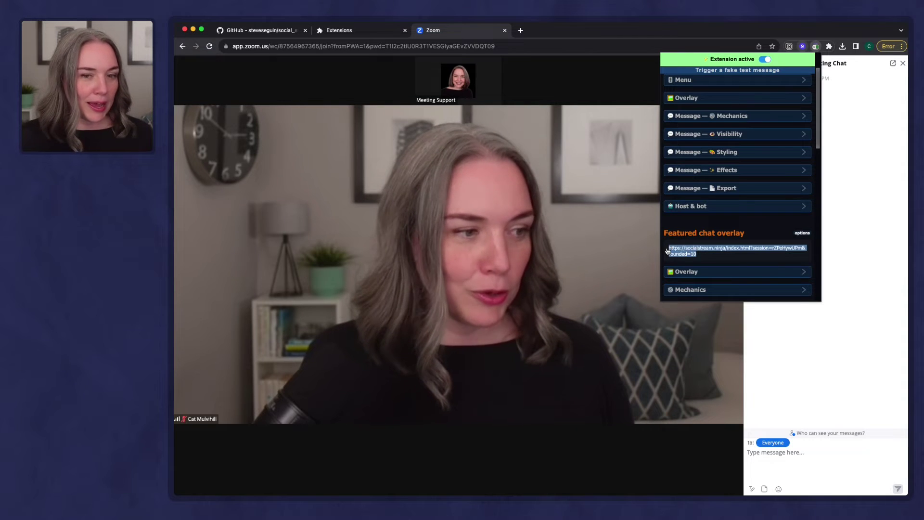
Step: Name the new OBS browser source 'Social Stream Overlay'
key("super+Tab")
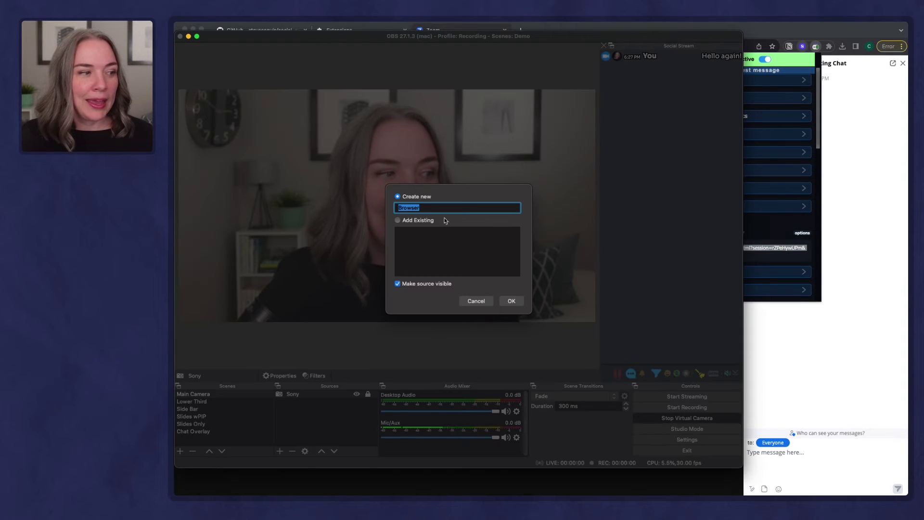
type("Social Strea")
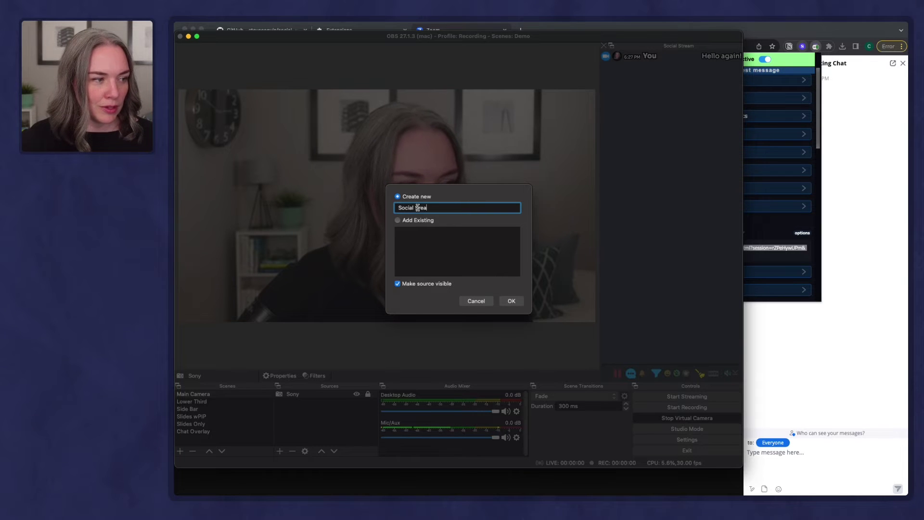
type("m Ove")
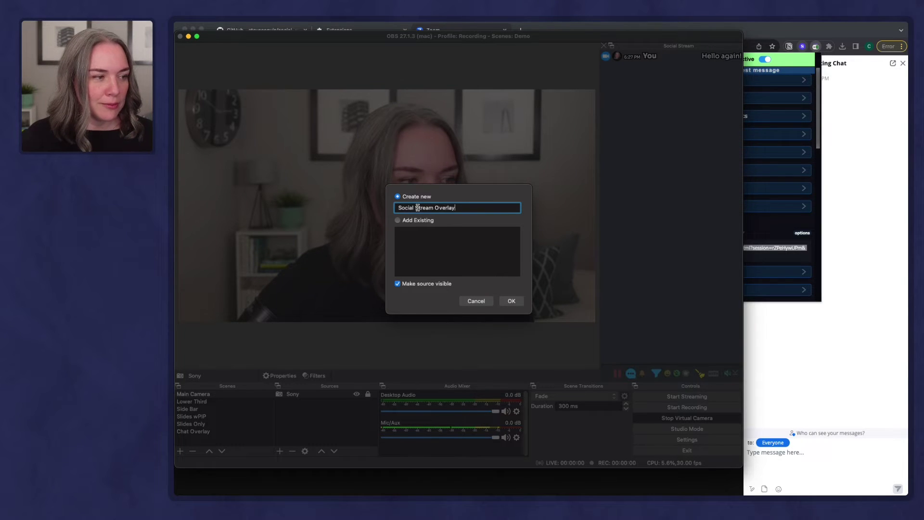
type("rlay")
key("Return")
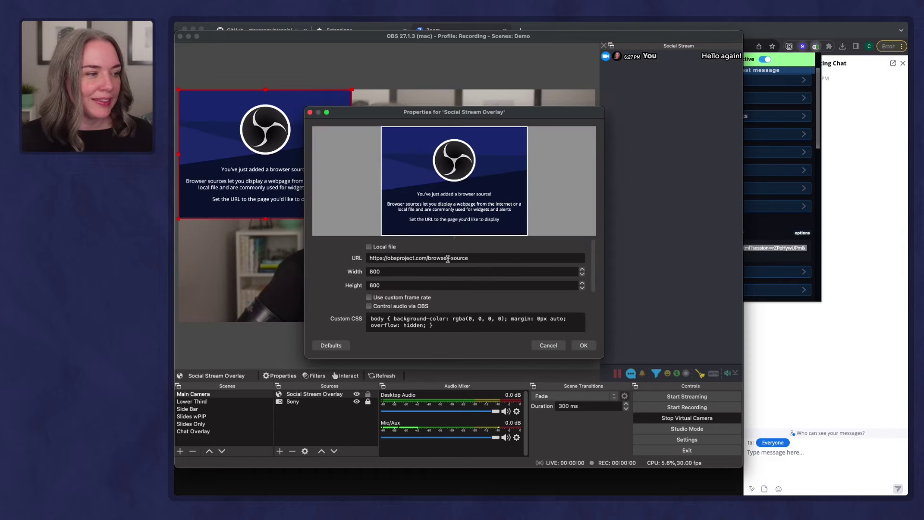
Step: Replace the placeholder URL with the copied featured chat overlay link
left_click_drag(507, 261, 360, 261)
key("BackSpace")
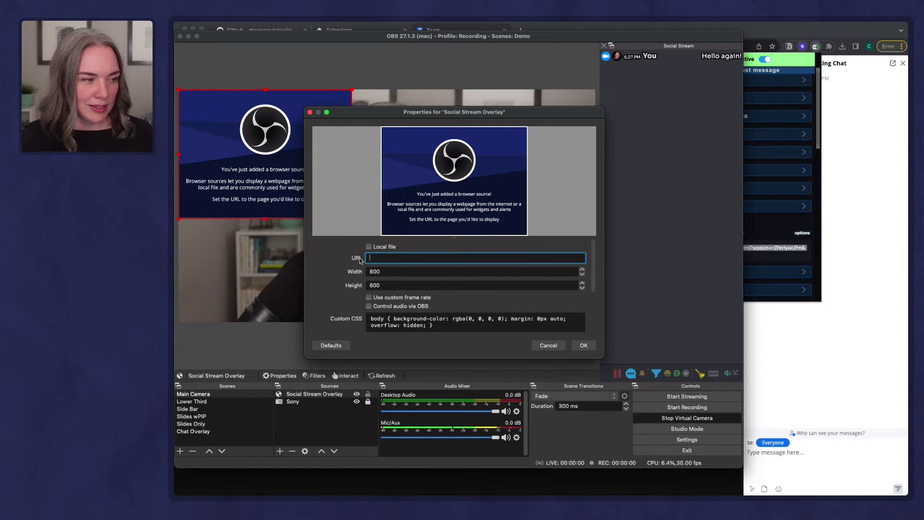
key("super+v")
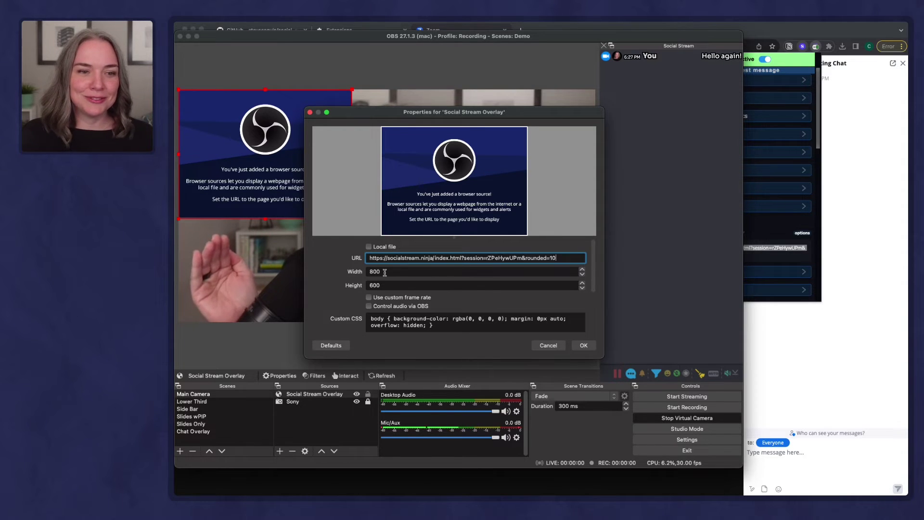
Step: Size the source 1600×280, apply it, and drag it down across the lower frame
left_click_drag(384, 272, 356, 272)
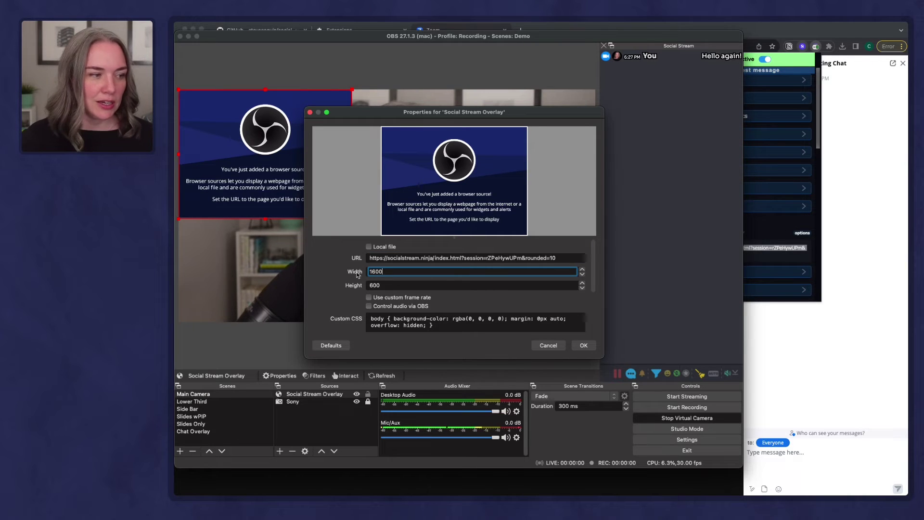
left_click_drag(392, 287, 353, 279)
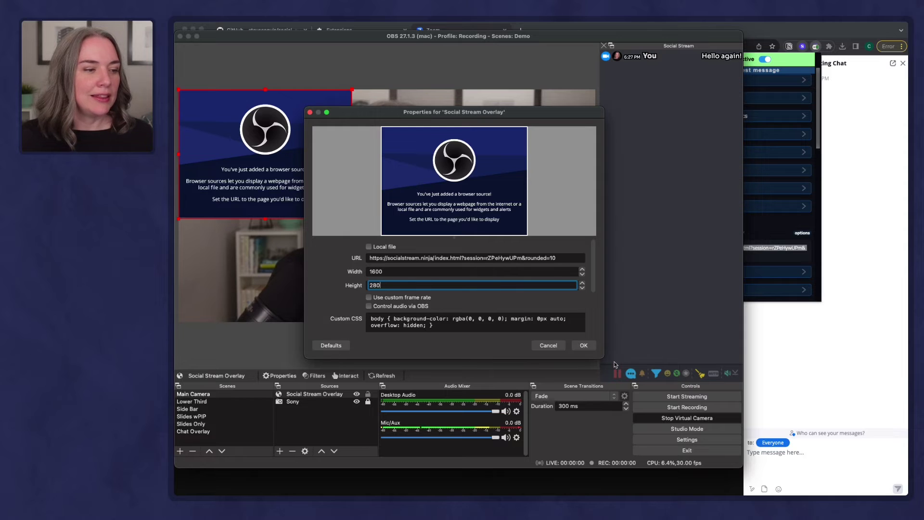
left_click(594, 347)
left_click_drag(354, 129, 362, 282)
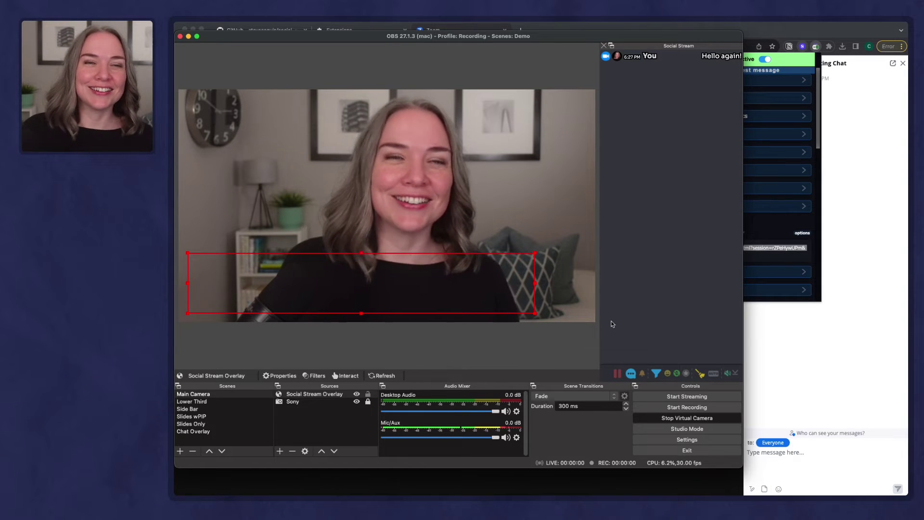
Step: Put 'Hello again!' on the overlay from the Social Stream dock, then go to Zoom Meeting
left_click(662, 58)
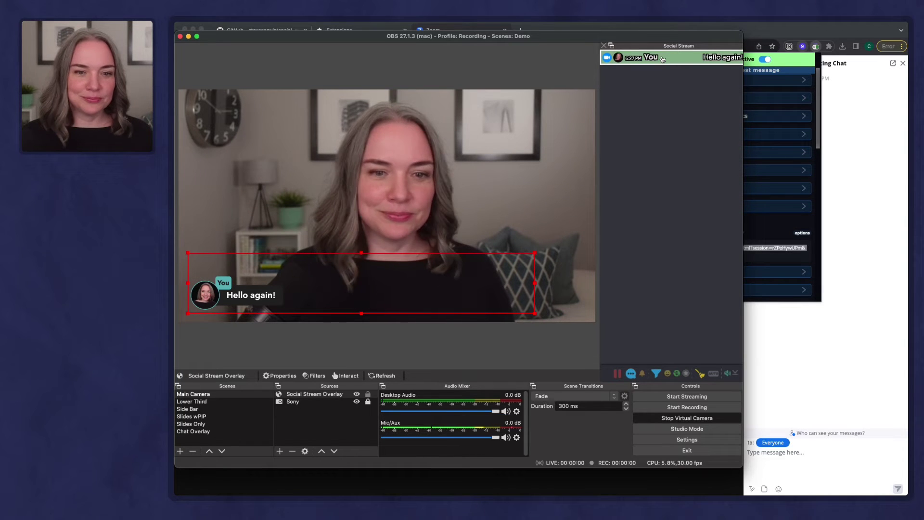
key("super+Tab")
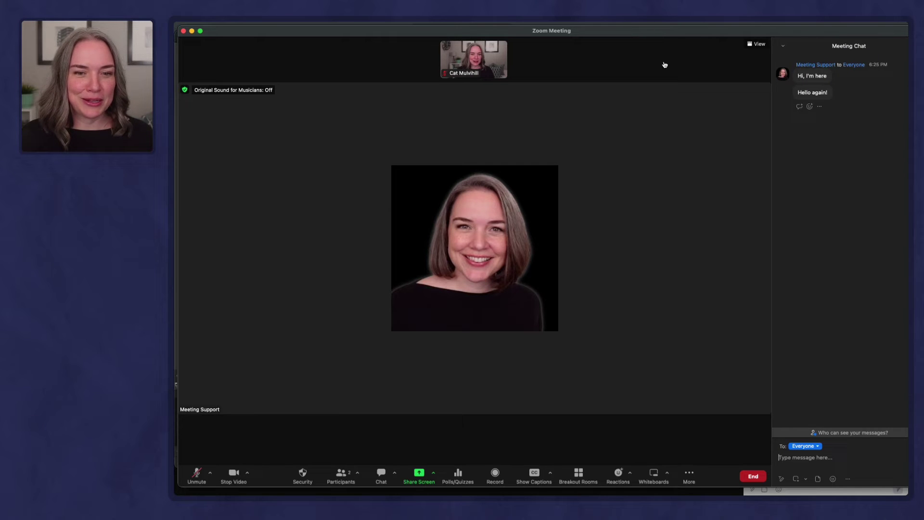
Step: Check the overlay in the browser meeting, then send the overlay question to Everyone
key("super+Tab")
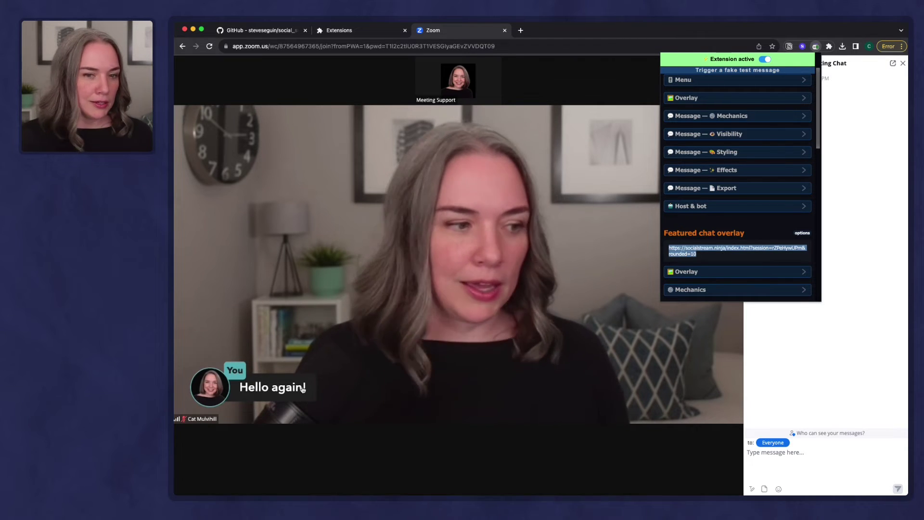
key("super+Tab")
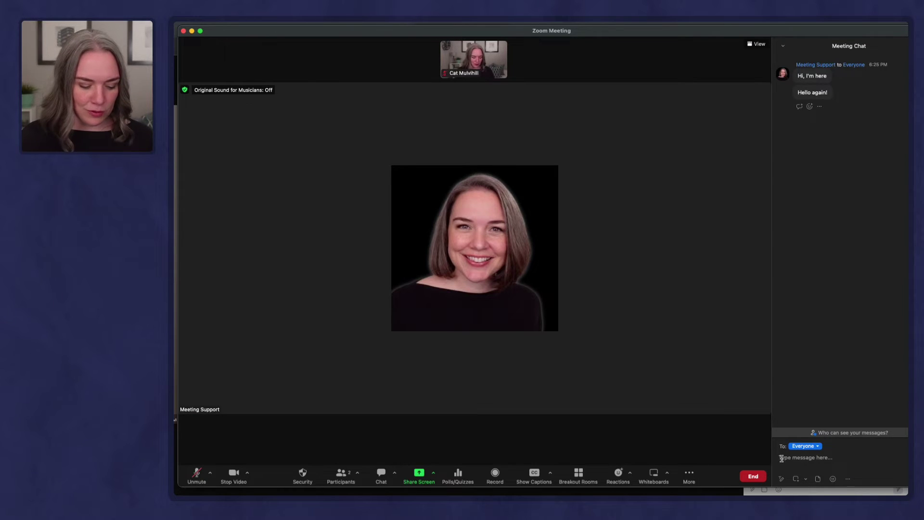
type("Wait, you can show Zoom comments as an overlay?!")
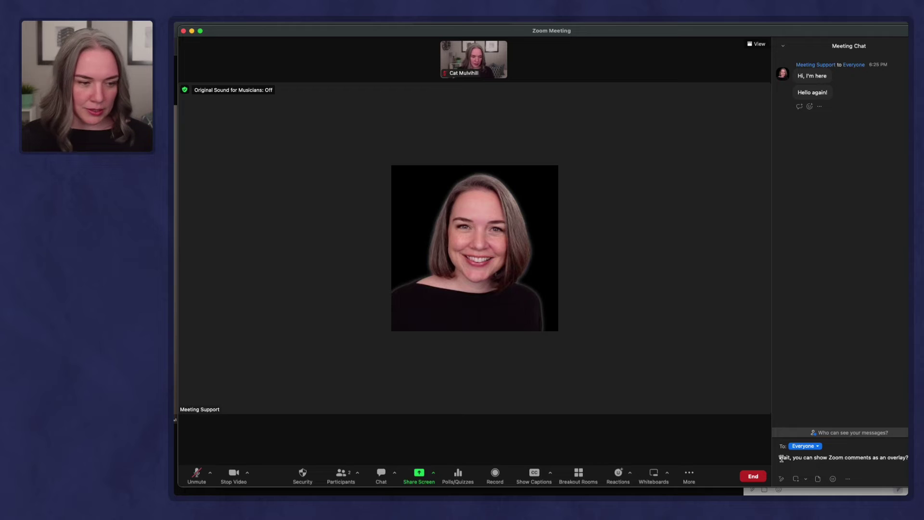
key("Return")
Step: Send the longer question and the message about other supported apps to Everyone
type("What if I have a longer question or comment? Let's say someone wants to give backstory or adds a lot of detail before they get to the main point, or maybe they don't actually get to the point at all. How will that look?")
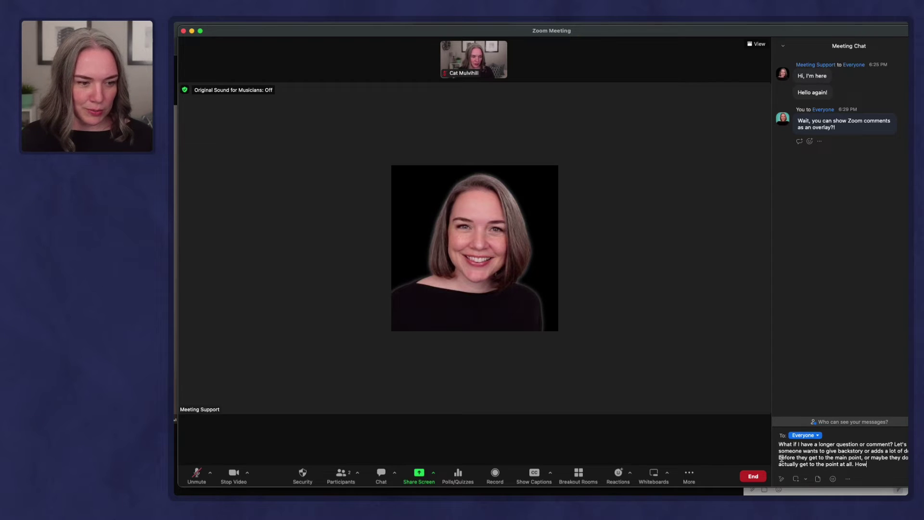
key("Return")
type("Social Stream also works with many other apps, like Teams, Crowdcast, Discord, Vimeo, YouTube, Sessions, etc.")
key("Return")
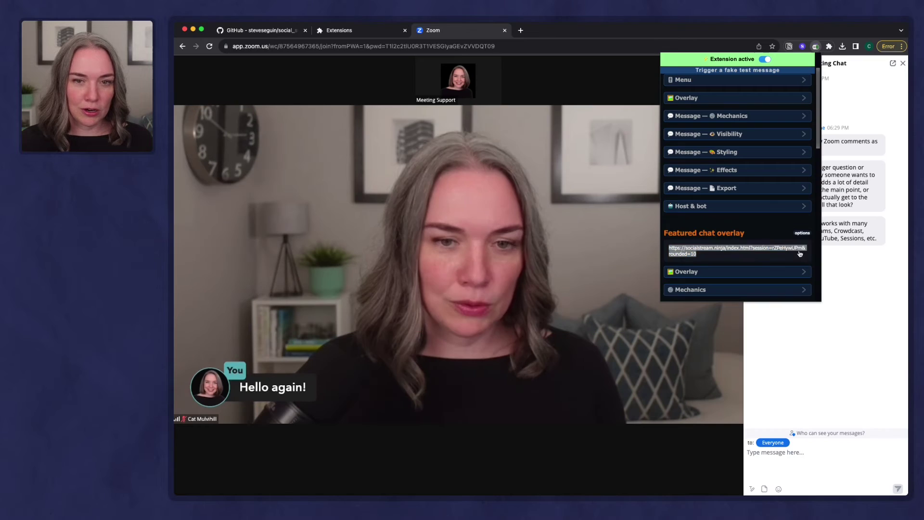
Step: Feature 'Wait, you can show Zoom comments as an overlay?!' from the Social Stream dashboard
key("super+grave")
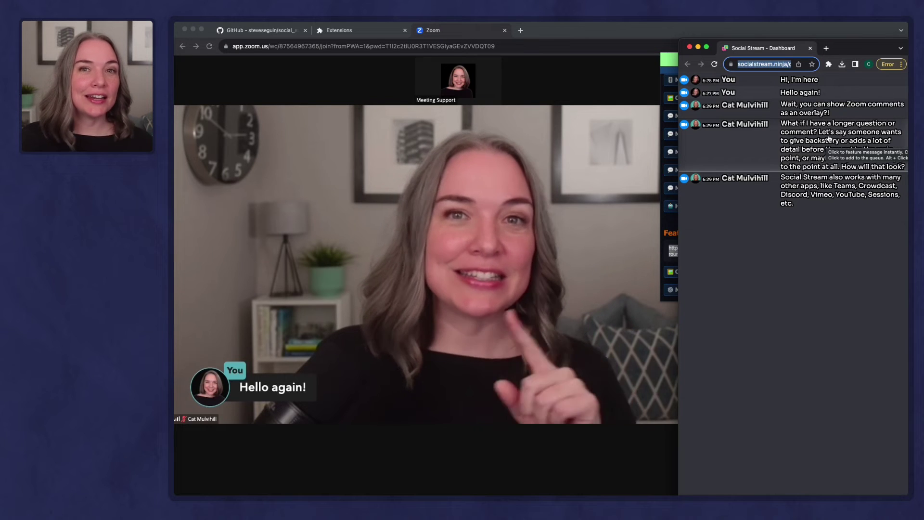
left_click(830, 113)
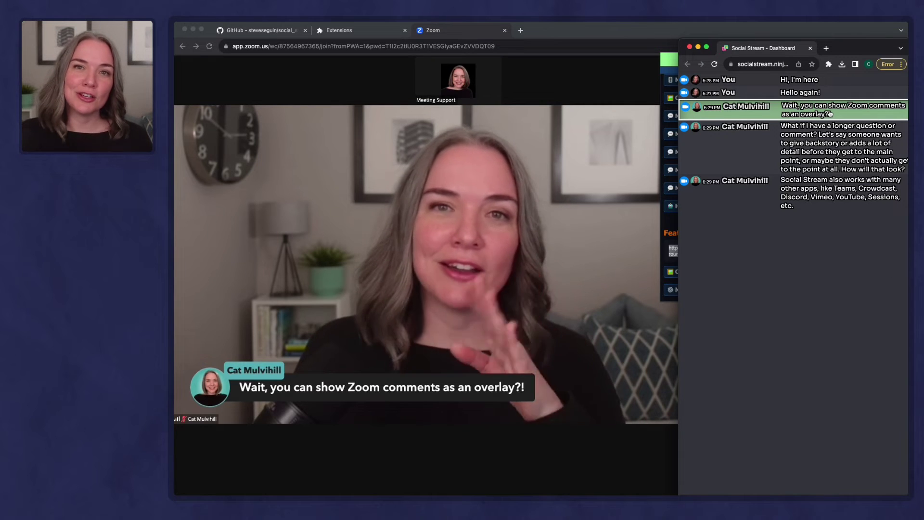
mouse_move(848, 50)
left_mouse_down()
mouse_move(830, 60)
mouse_move(860, 48)
left_mouse_up()
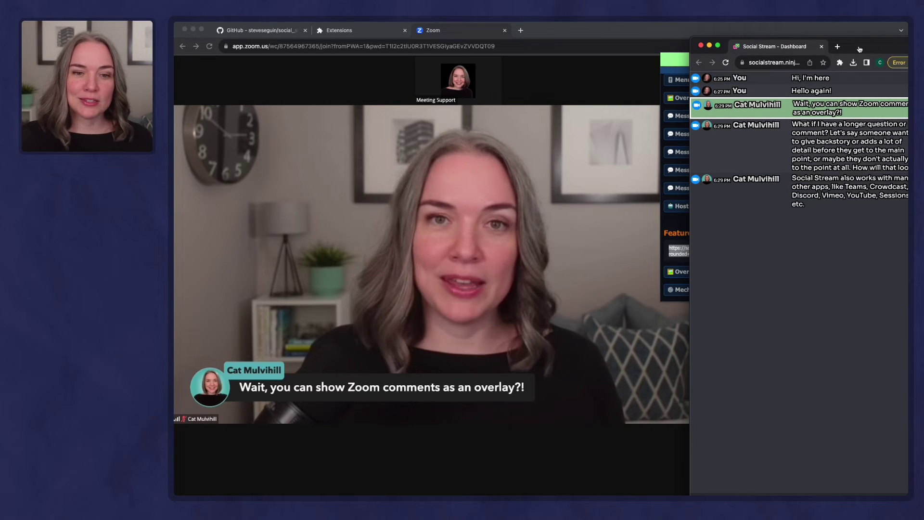
key("super+Tab")
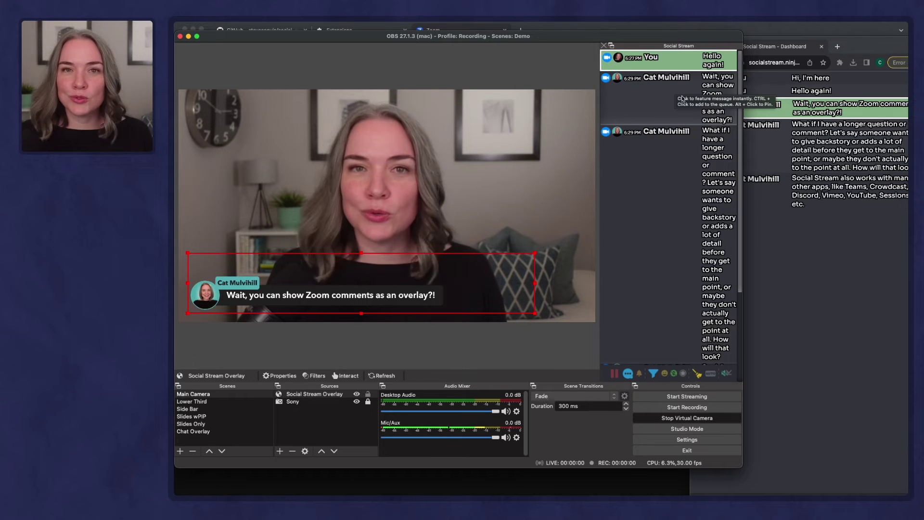
Step: Put 'What if I have a longer question or comment?' on the overlay, then bring Chrome forward
left_click(716, 183)
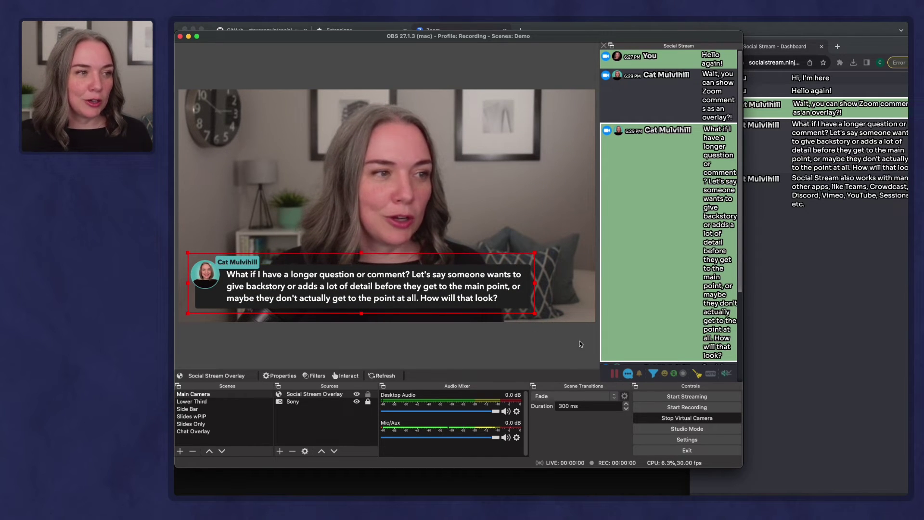
mouse_move(558, 483)
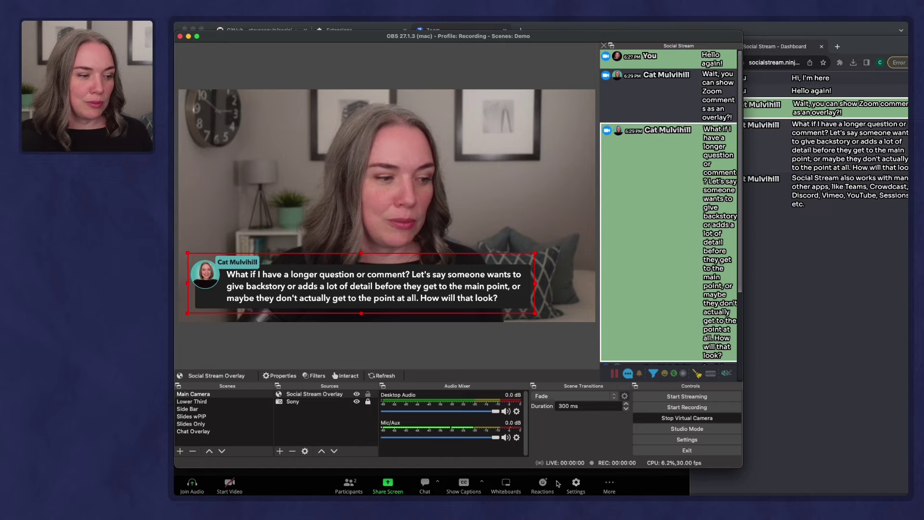
left_click(637, 482)
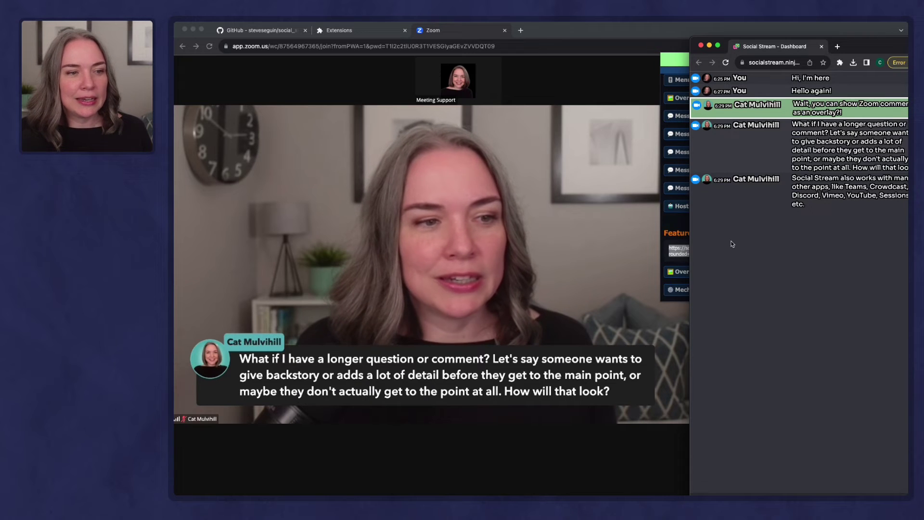
Step: Feature the 'Social Stream also works with many other apps' message from the dashboard
left_click(831, 192)
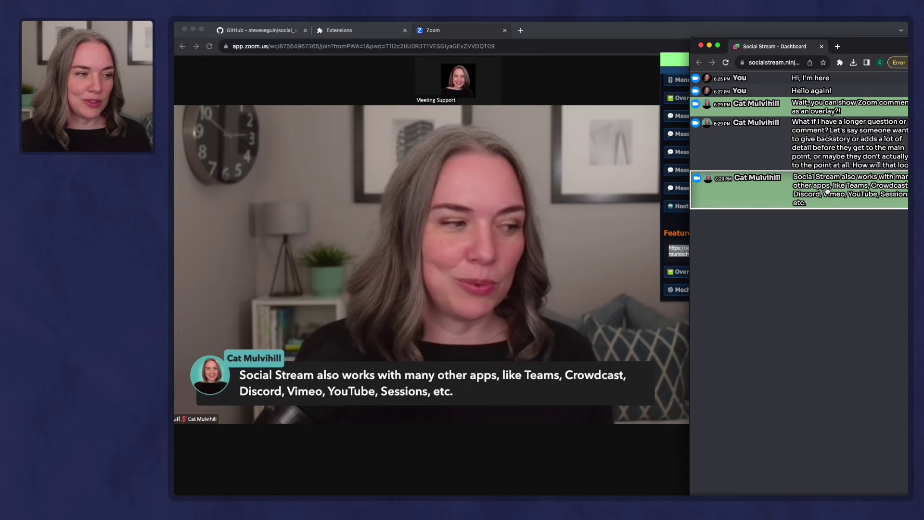
mouse_move(322, 344)
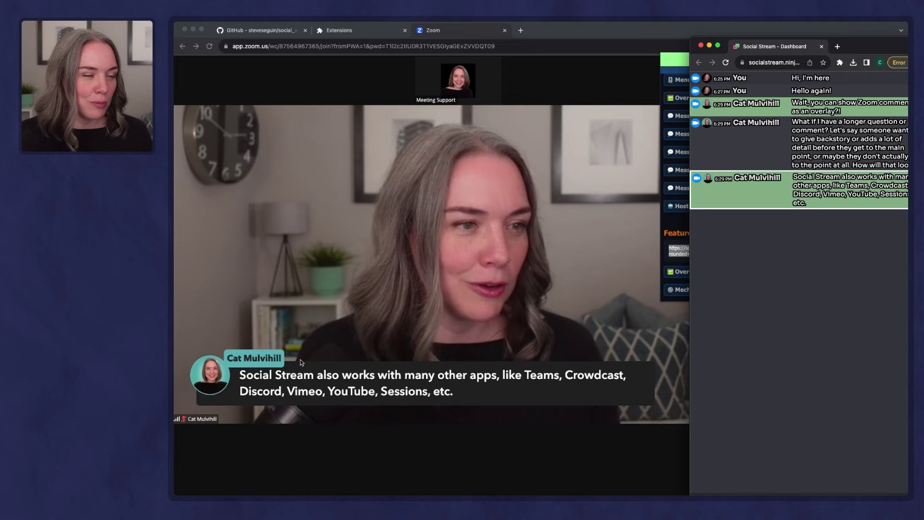
key("super+Tab")
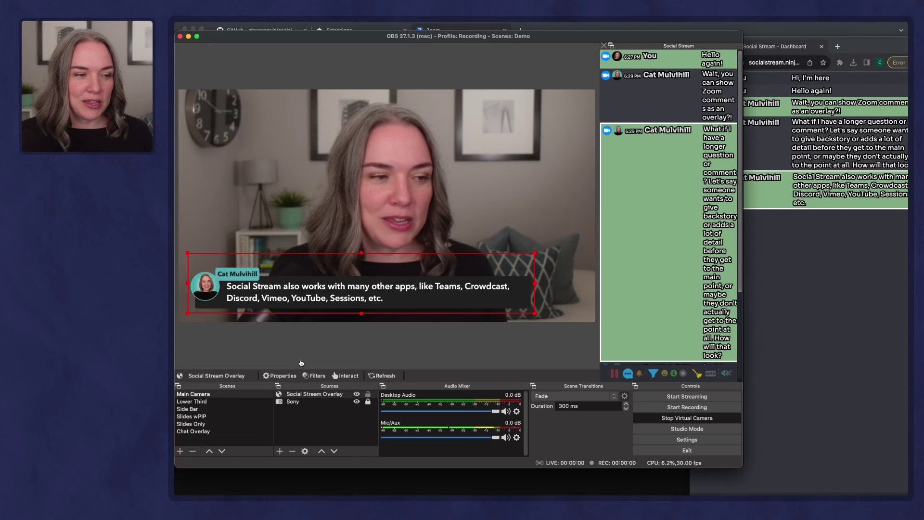
Step: Pop the Social Stream chat out into a floating window, then widen and reposition it
left_click(611, 46)
left_click_drag(531, 107, 592, 125)
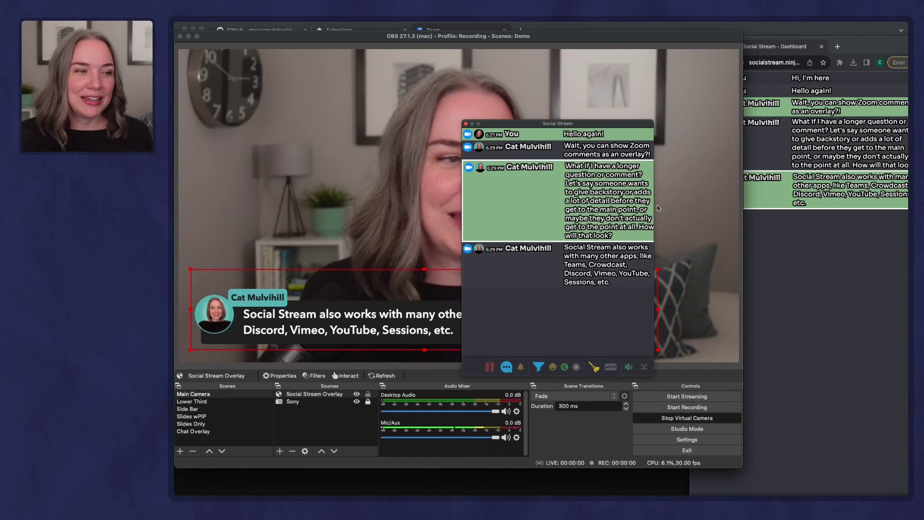
left_click_drag(655, 213, 724, 215)
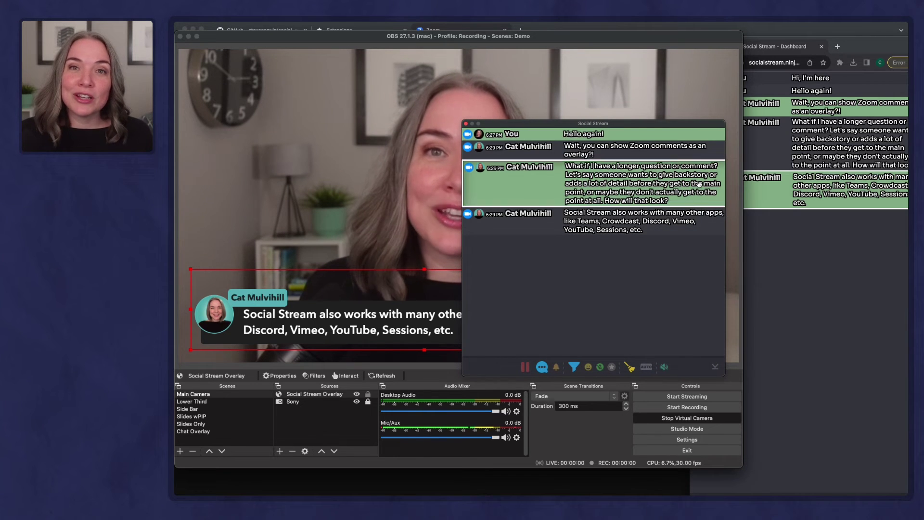
left_click_drag(640, 126, 487, 79)
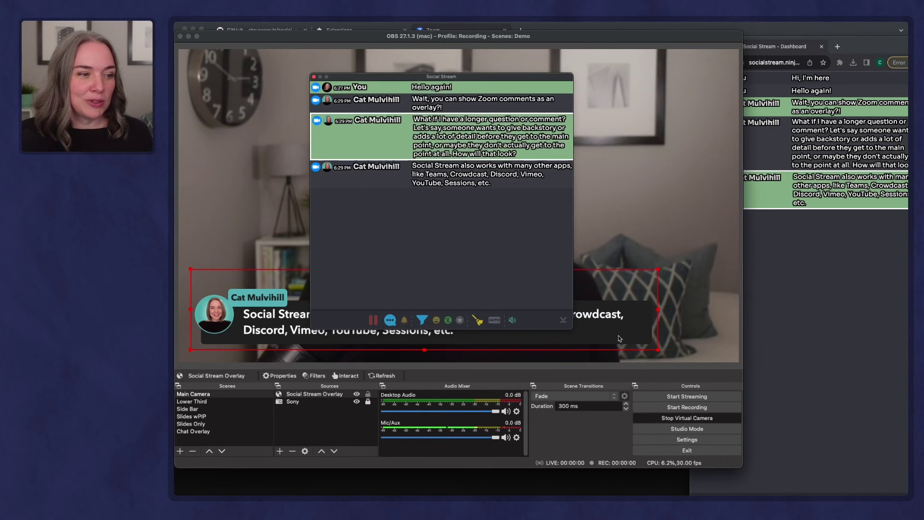
left_click_drag(572, 290, 685, 293)
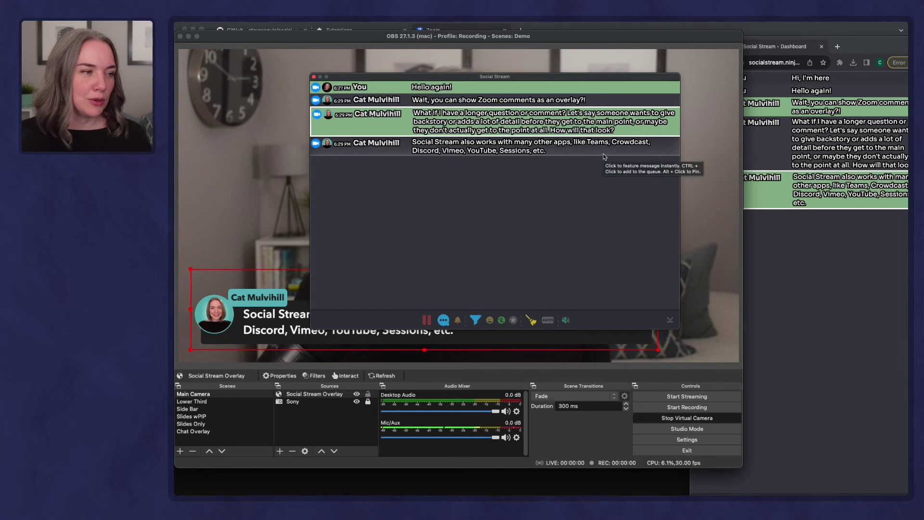
Step: Bring OBS back in front of the dashboard and reposition the floating chat window
left_click(803, 185)
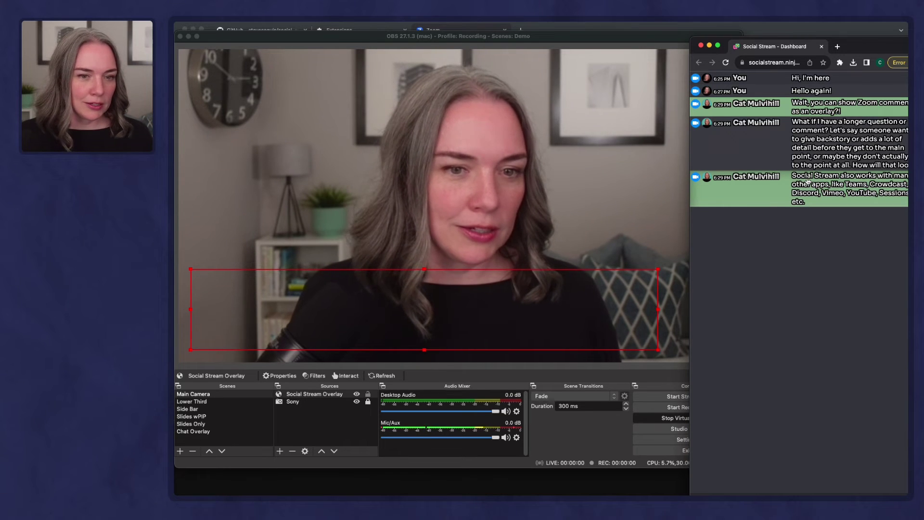
left_click(320, 37)
mouse_move(498, 78)
left_mouse_down()
mouse_move(501, 113)
mouse_move(509, 92)
left_mouse_up()
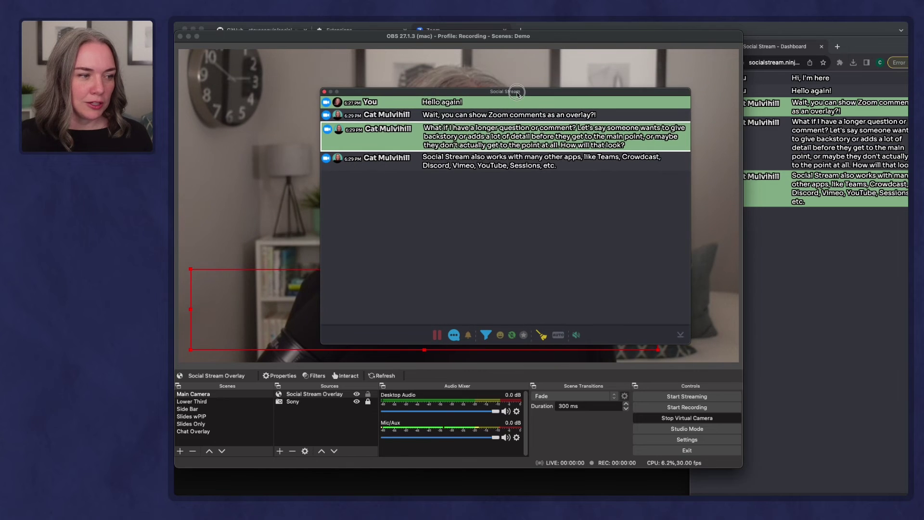
Step: Queue the Zoom comments question and the last chat message as numbers 1 and 2
left_click(526, 118, "ctrl")
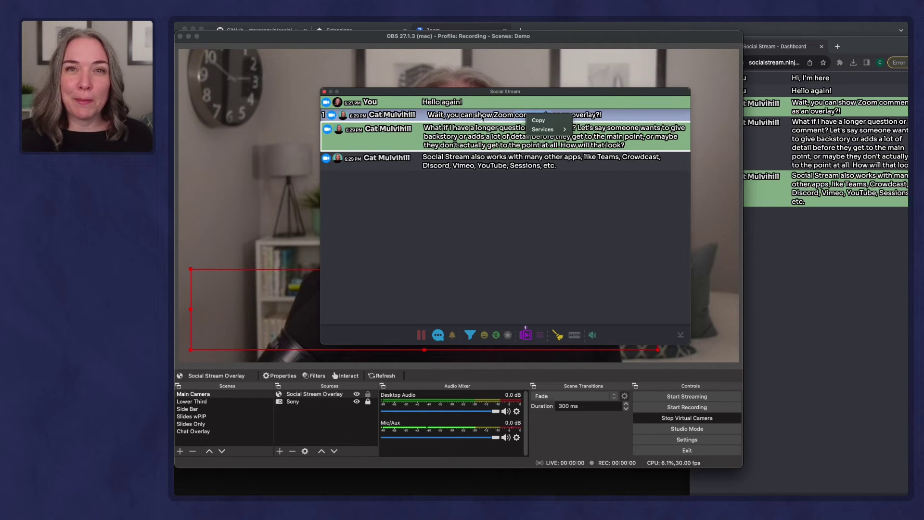
left_click(498, 199)
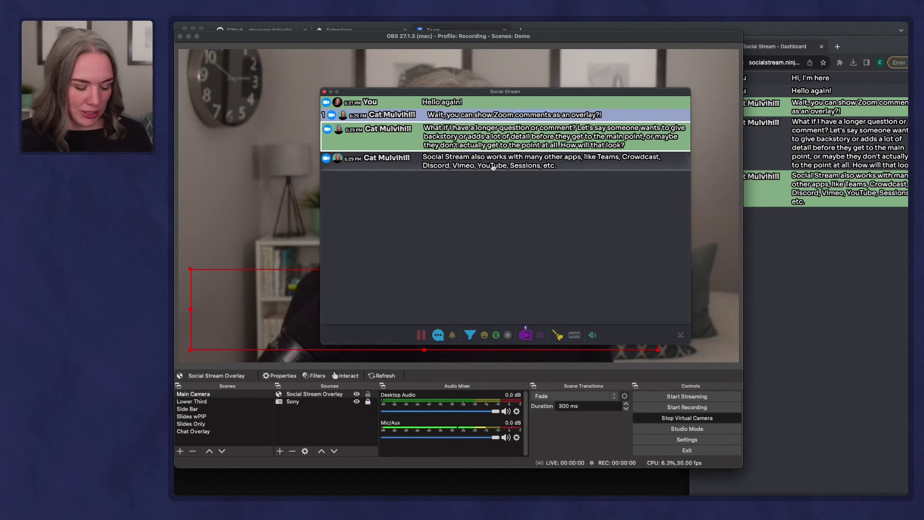
left_click(493, 167, "ctrl")
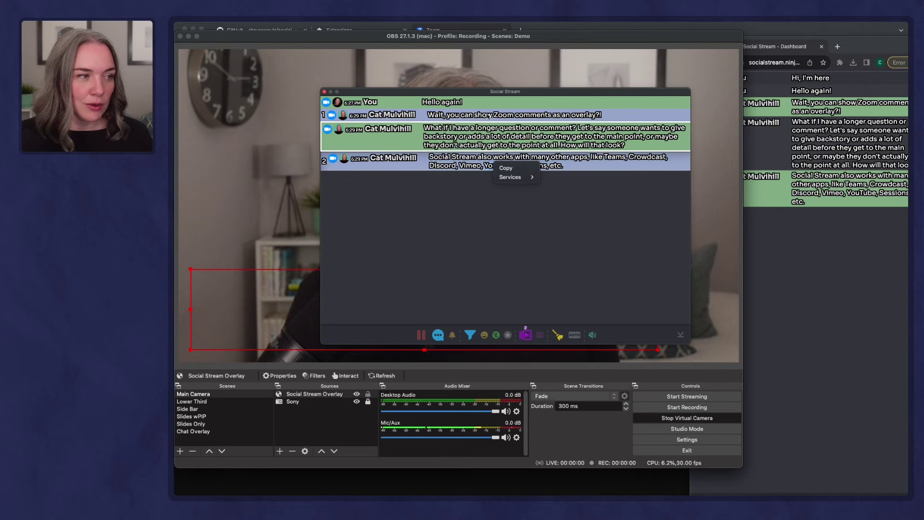
left_click(487, 198)
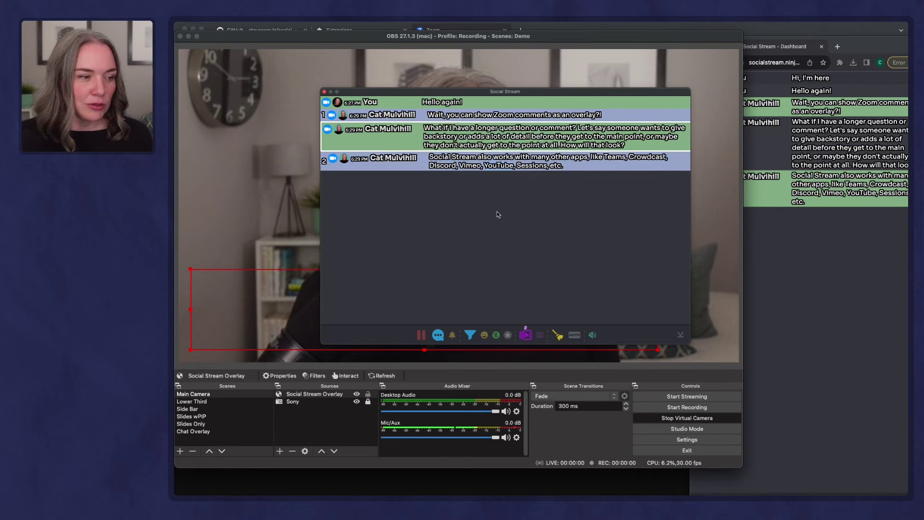
left_click(541, 336)
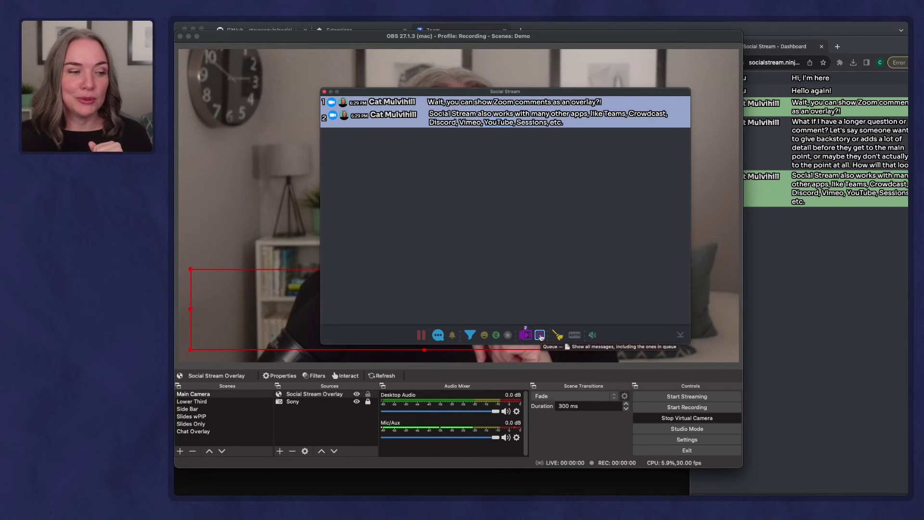
left_click(540, 335)
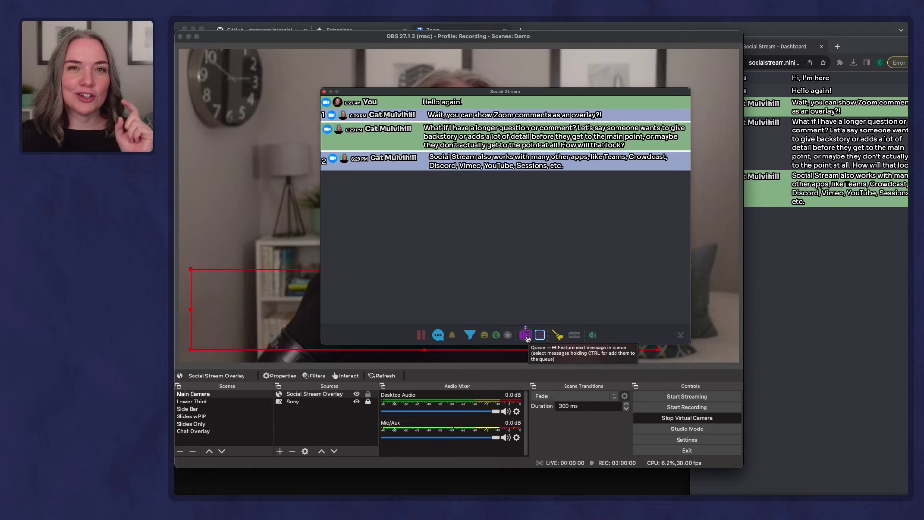
Step: Feature both queued messages in turn, clear the lower-third, and queue the longer backstory question
left_click_drag(537, 94, 671, 90)
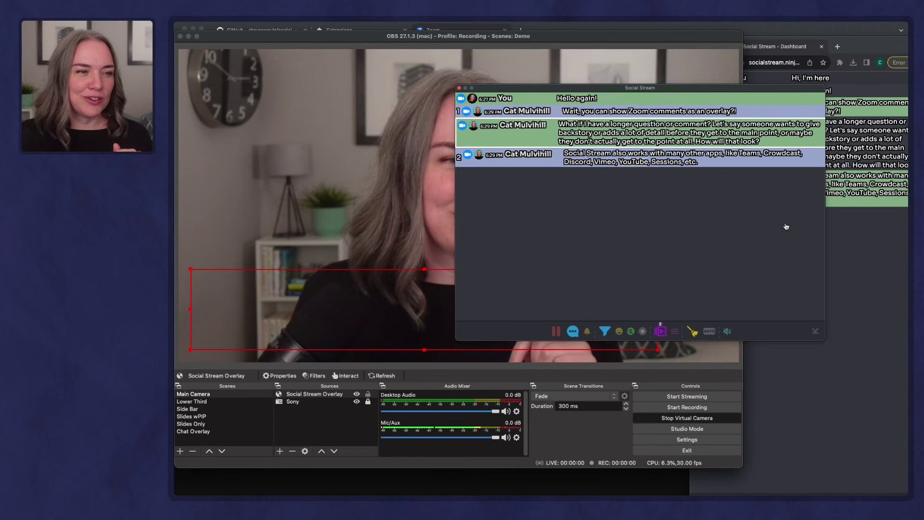
left_click_drag(823, 235, 699, 240)
left_click_drag(611, 88, 627, 71)
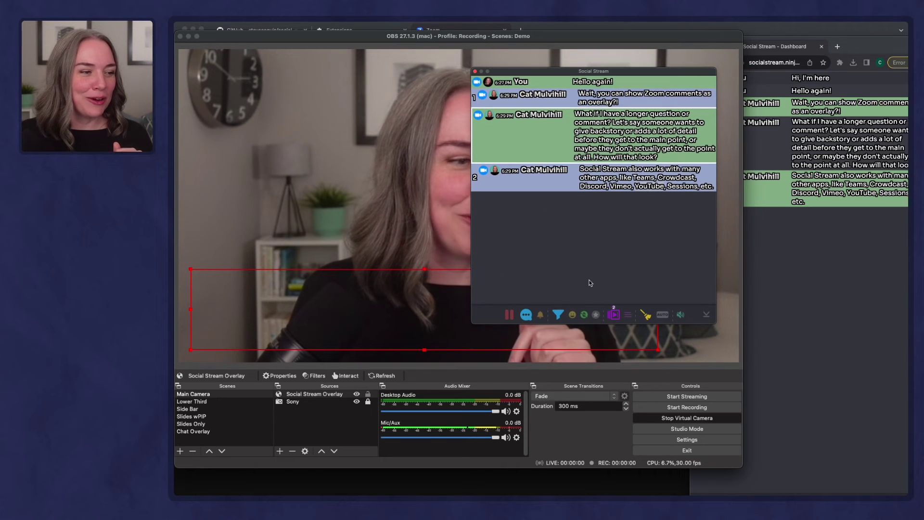
left_click(614, 316)
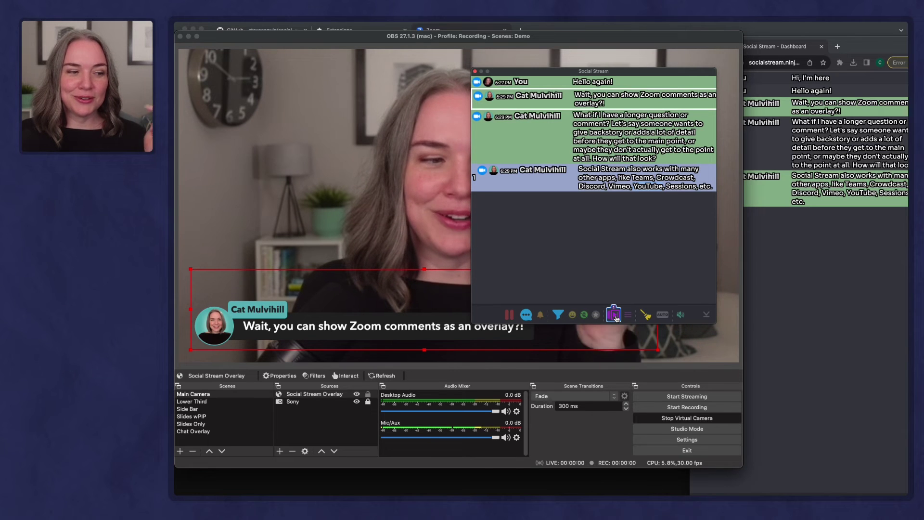
left_click(614, 315)
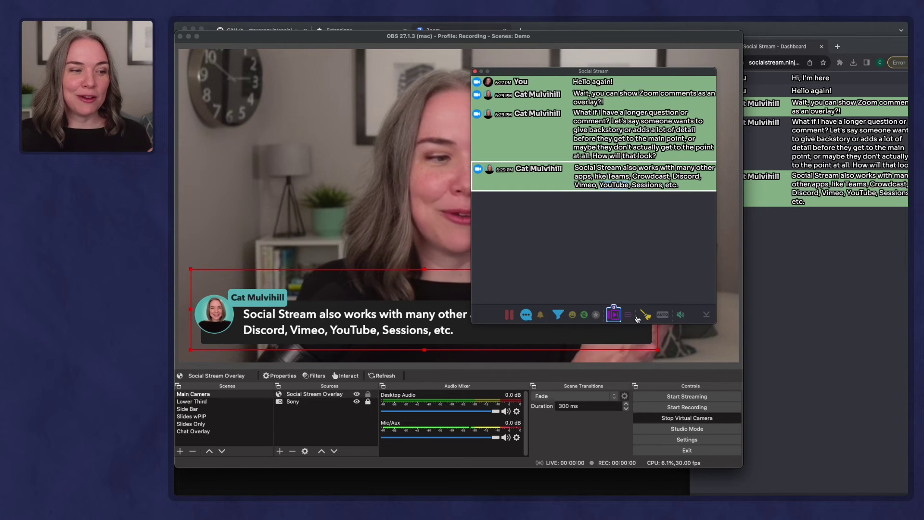
left_click(628, 316)
left_click(614, 316)
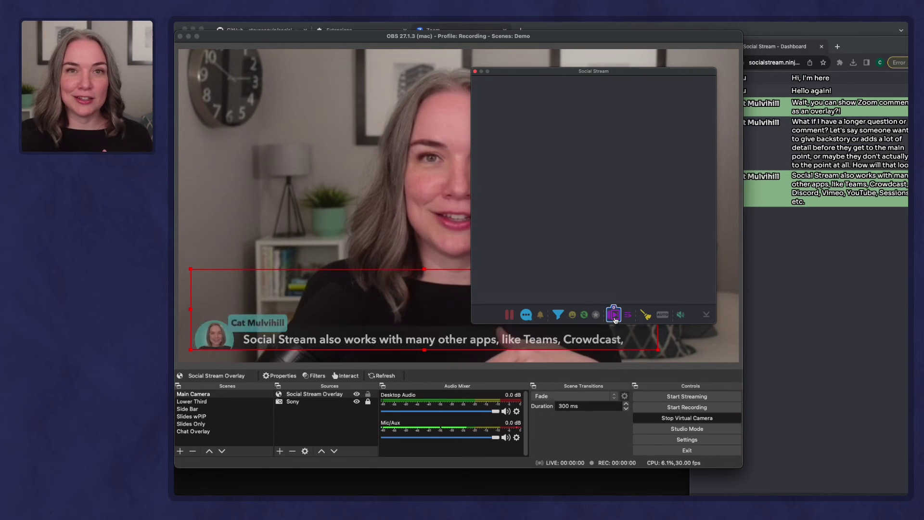
left_click(628, 316)
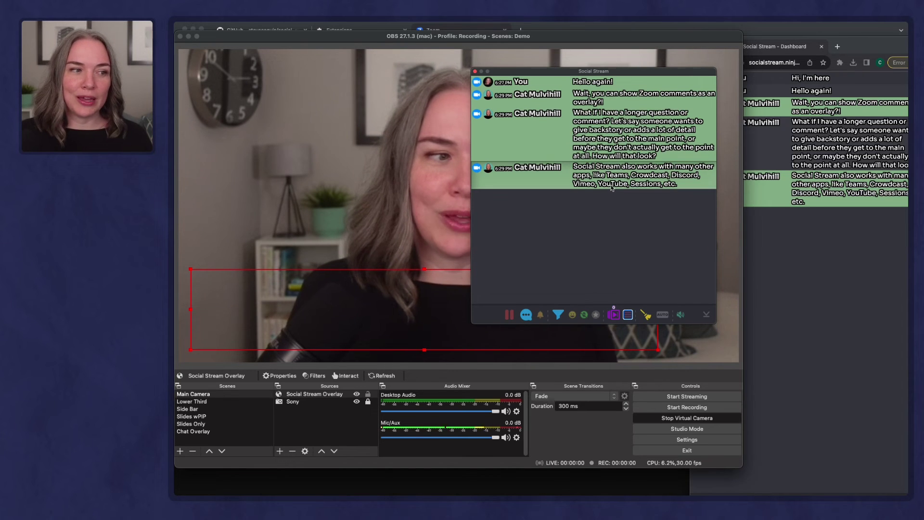
left_click(609, 147, "ctrl")
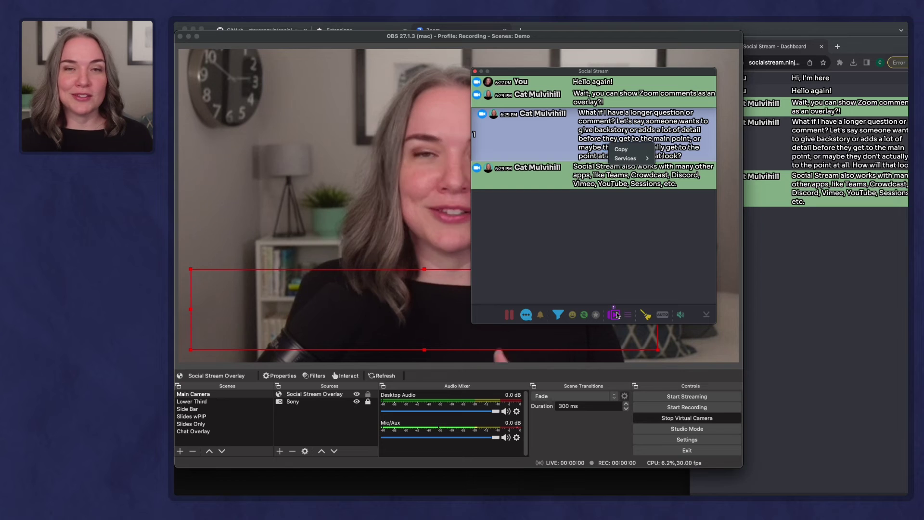
Step: Dock the Social Stream chat panel on OBS's right edge, then show the Slides wPIP scene
key("Escape")
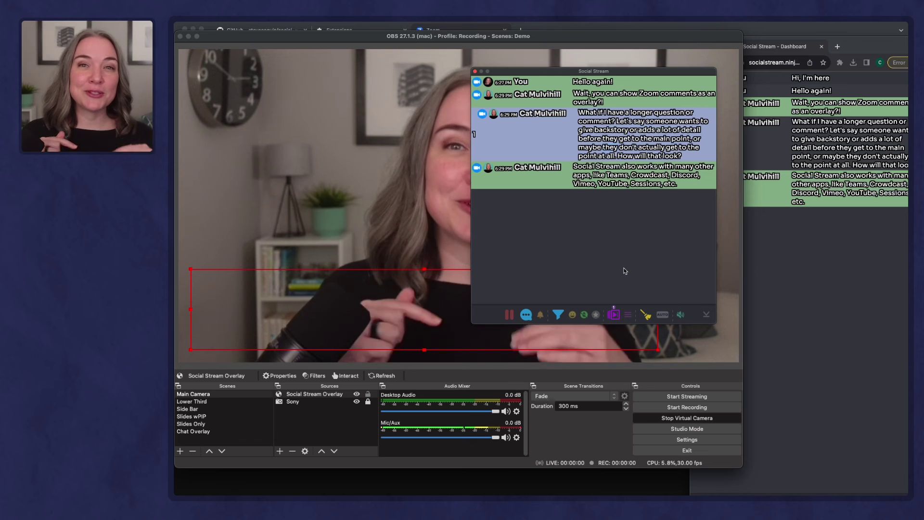
left_click_drag(526, 73, 679, 89)
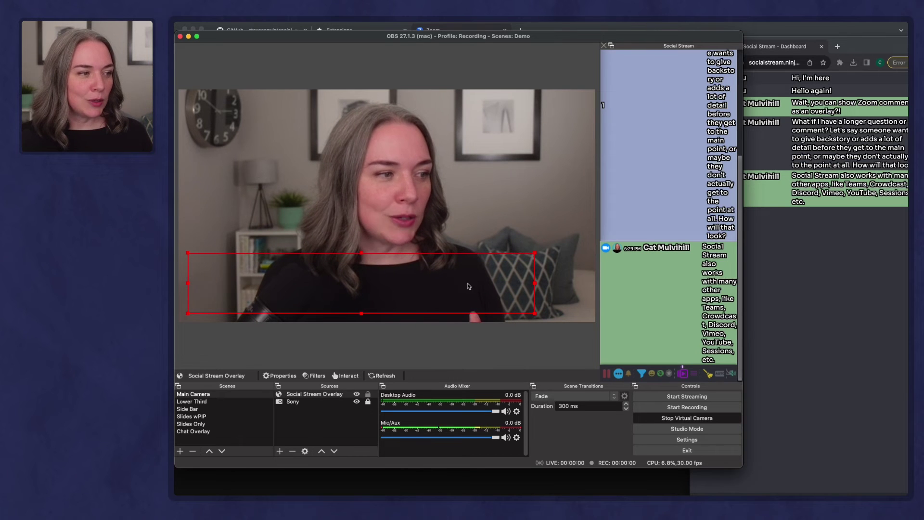
left_click(310, 395)
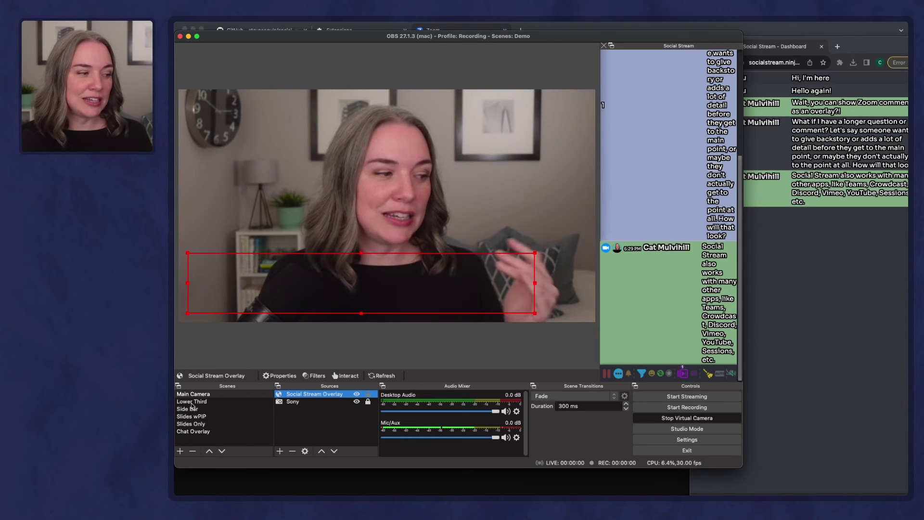
left_click(196, 417)
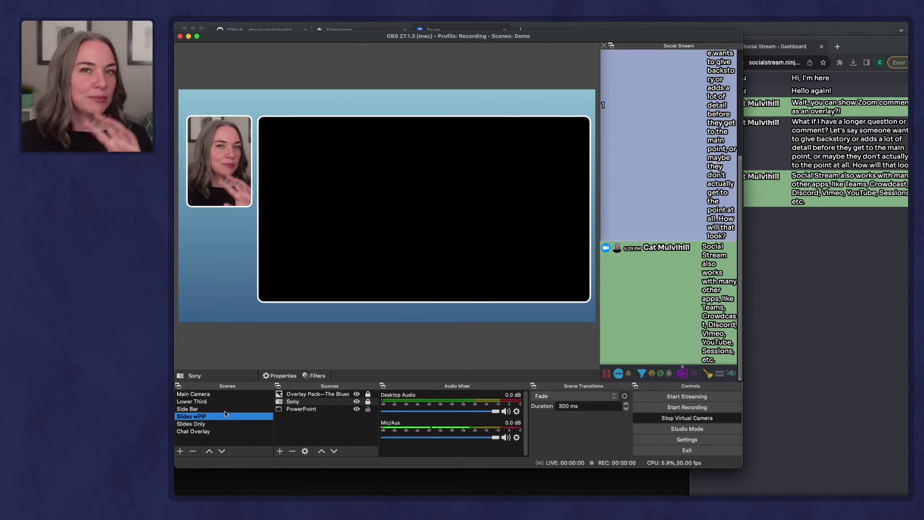
Step: Add the existing Social Stream Overlay browser source to the Chat Overlay scene
left_click(202, 431)
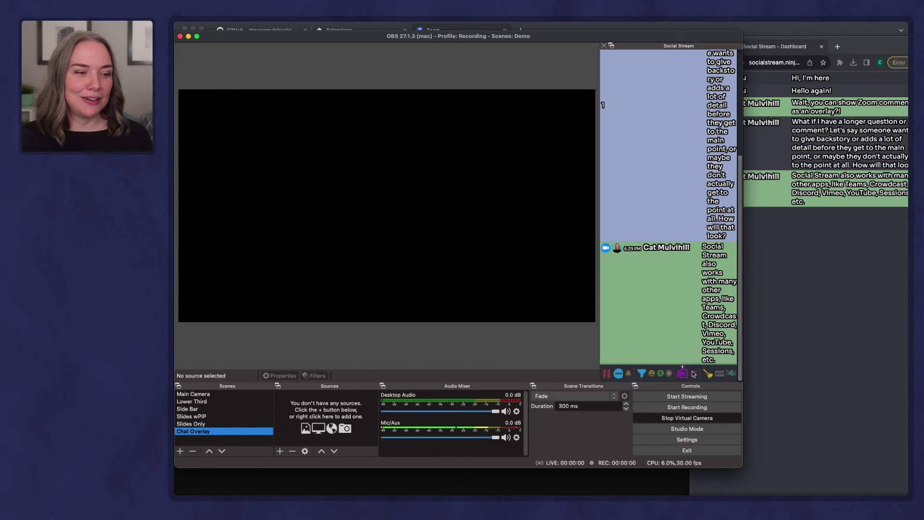
left_click_drag(743, 390, 909, 390)
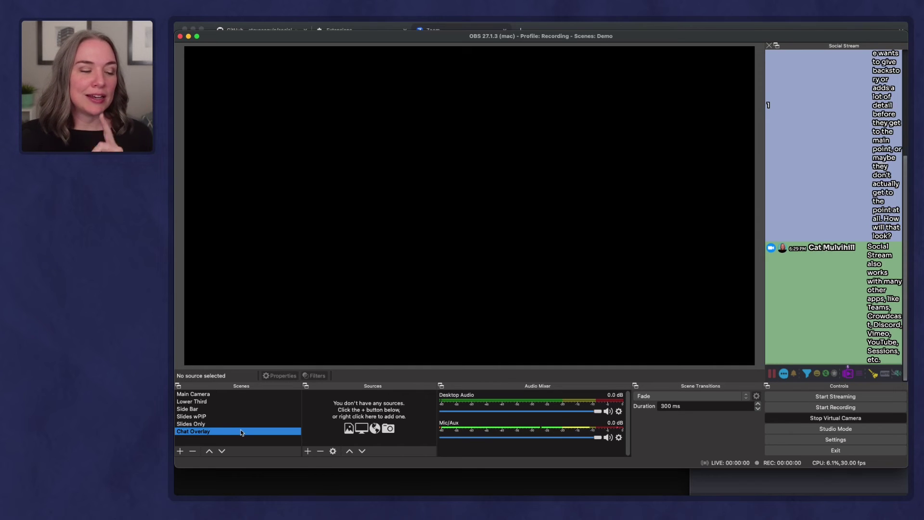
left_click(309, 452)
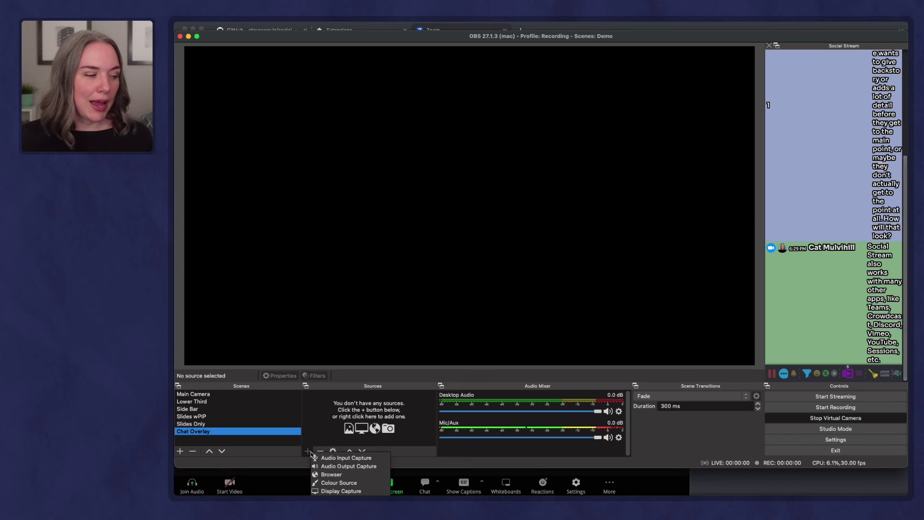
left_click(331, 475)
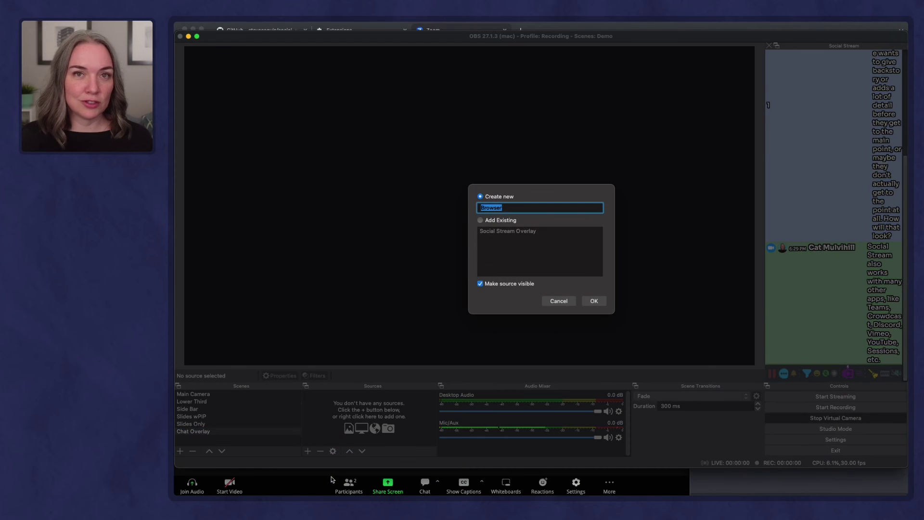
left_click(482, 221)
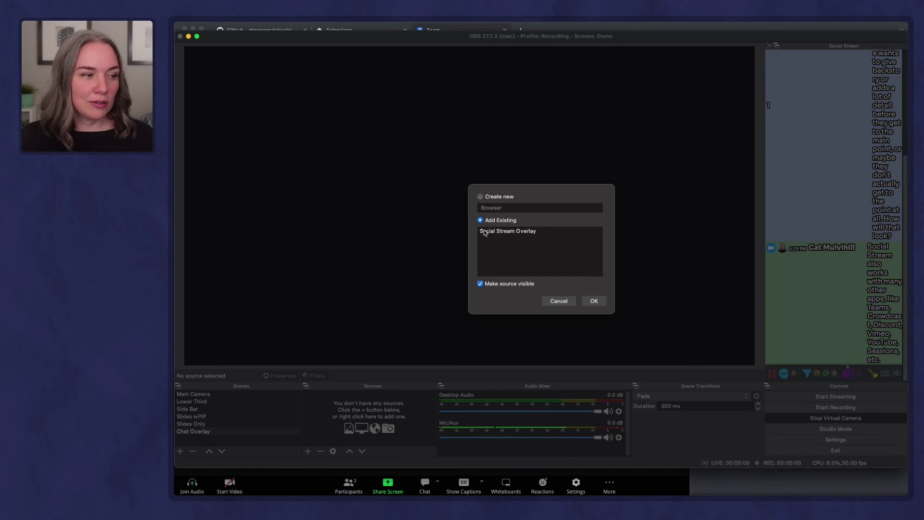
left_click(525, 232)
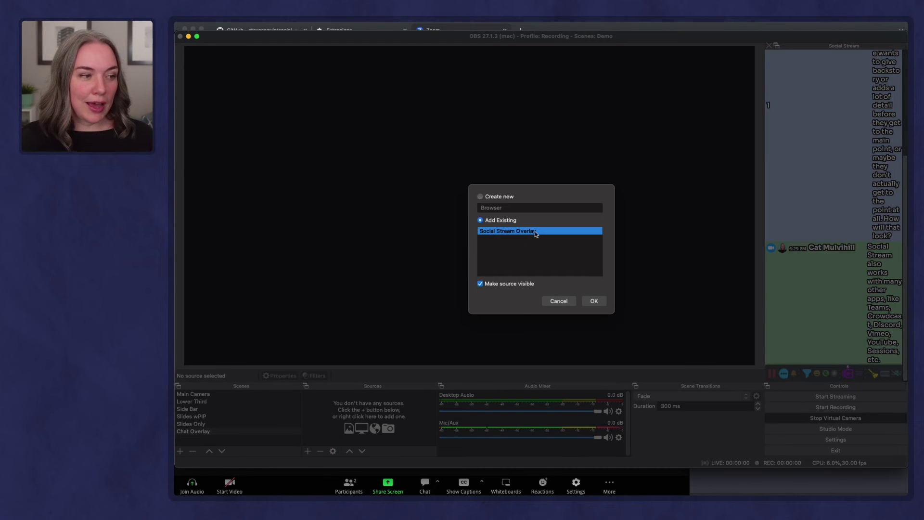
left_click(595, 301)
Step: Move the overlay to the bottom of the canvas, lock it, and save its properties
left_click_drag(493, 116, 500, 316)
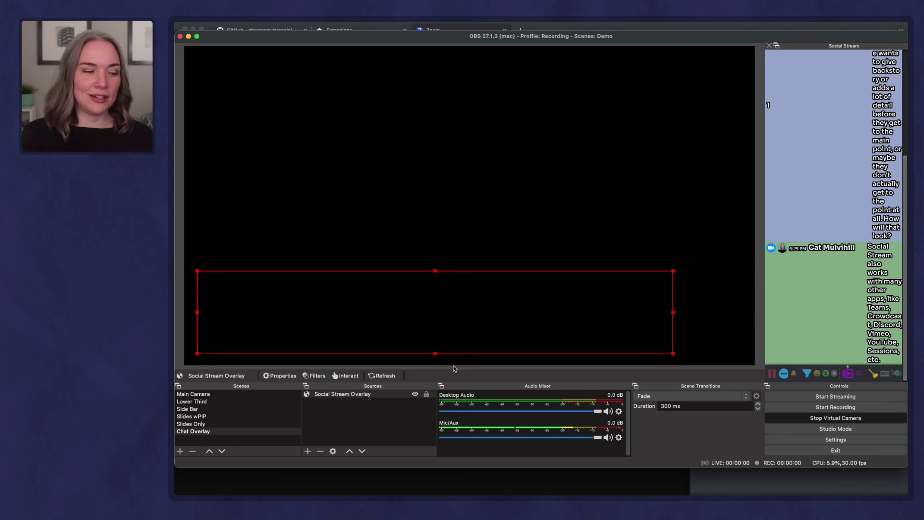
left_click(428, 395)
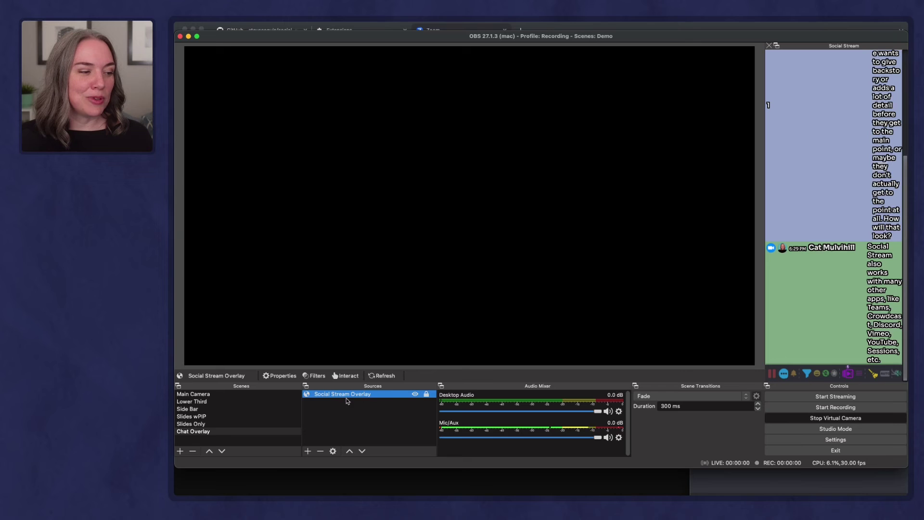
left_click(279, 376)
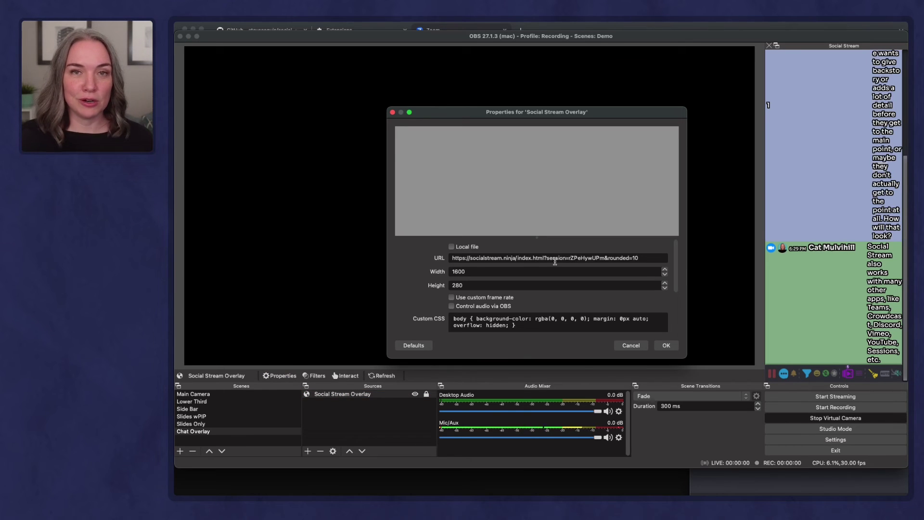
left_click(392, 113)
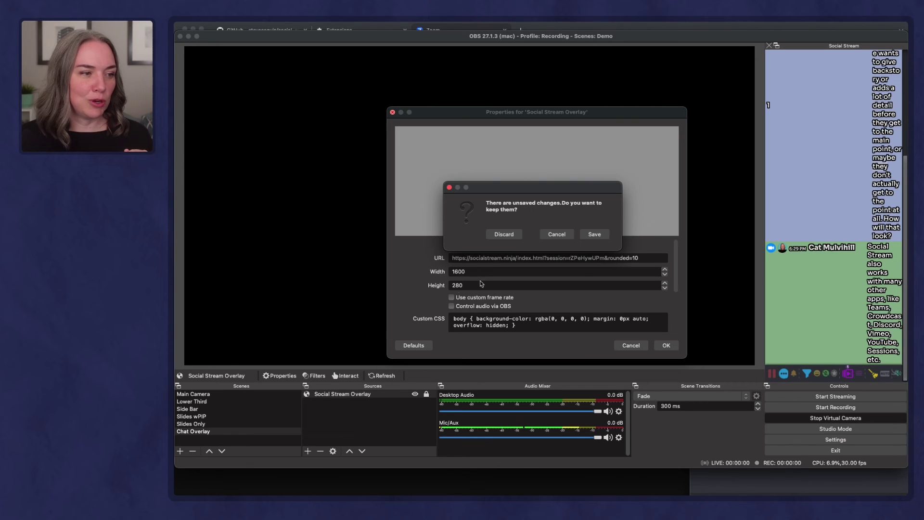
left_click(594, 234)
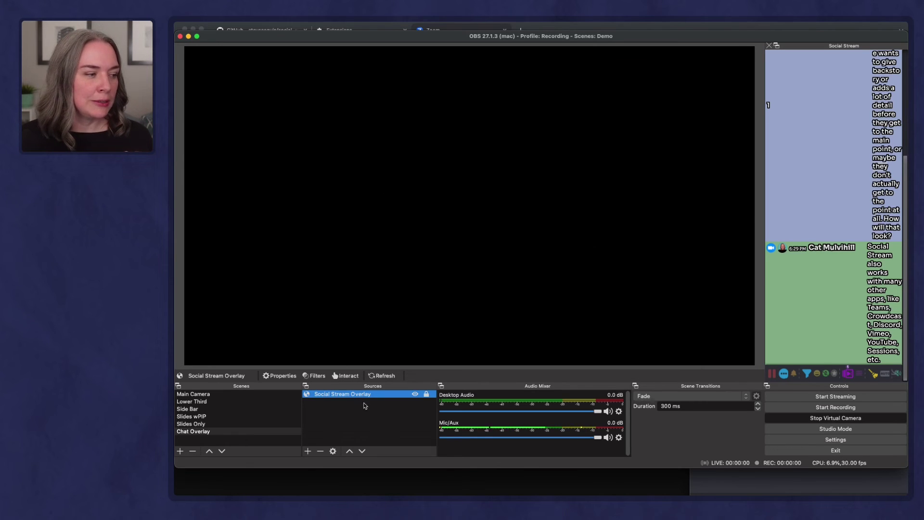
Step: Delete the Social Stream Overlay source from the Main Camera scene, leaving only the Sony camera
left_click(244, 403)
left_click(226, 394)
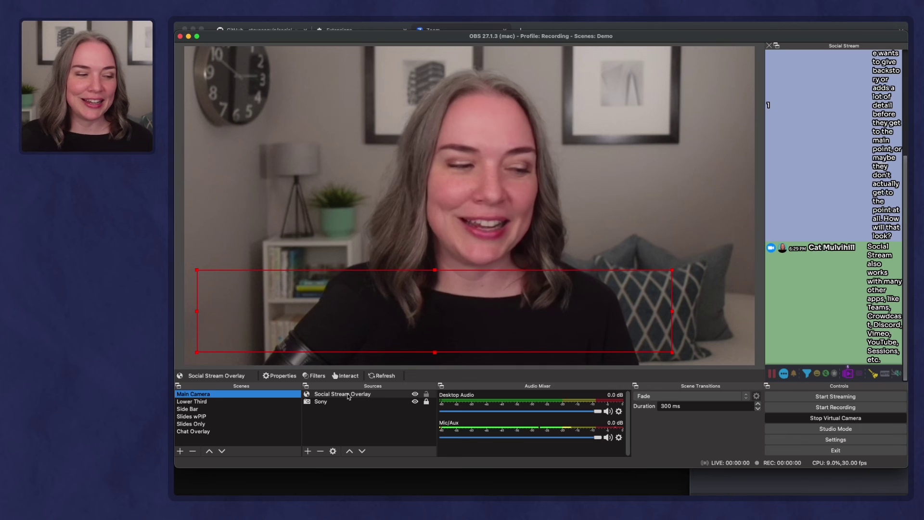
left_click(397, 395)
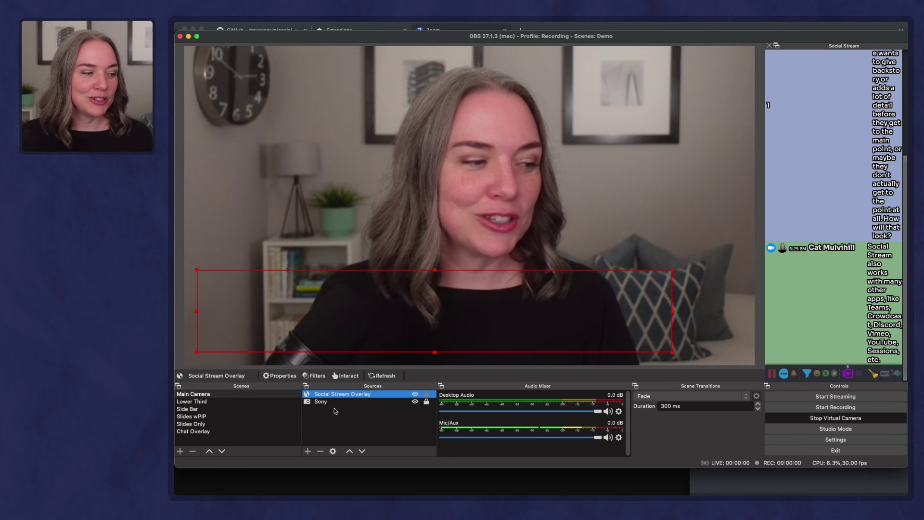
left_click(321, 451)
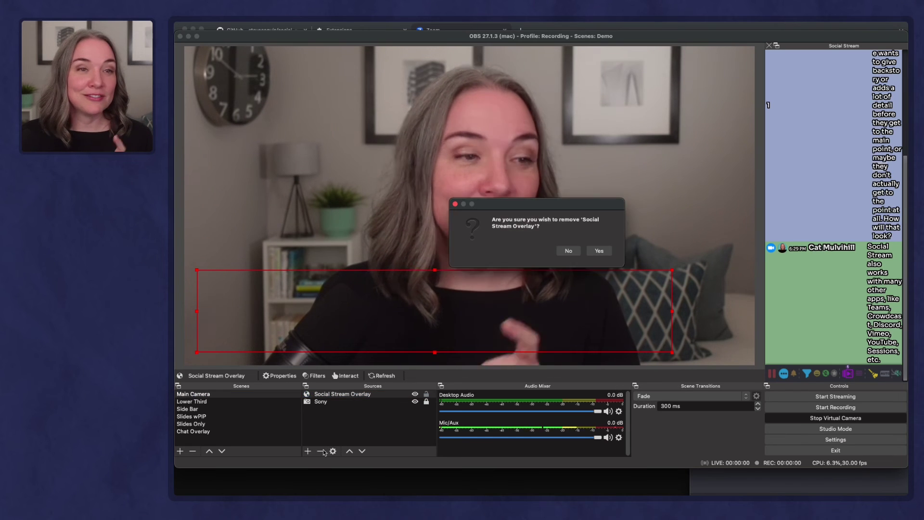
left_click(600, 251)
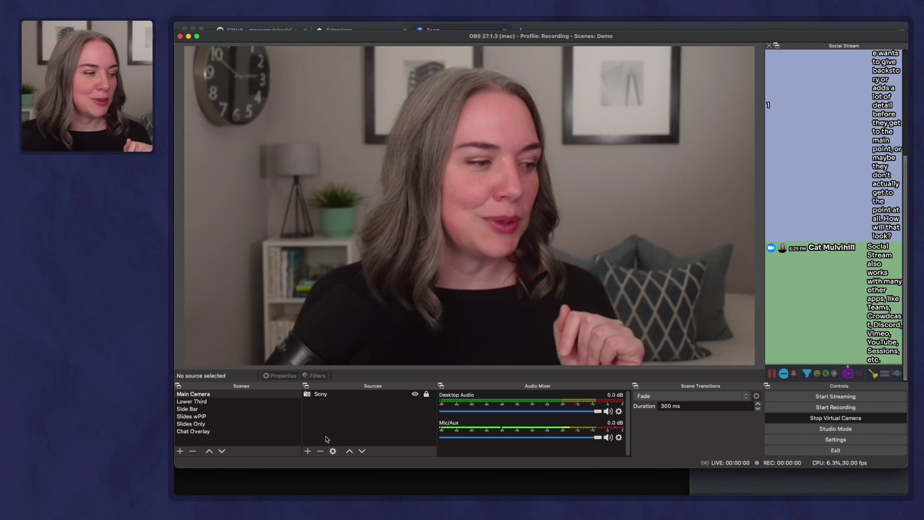
left_click(311, 453)
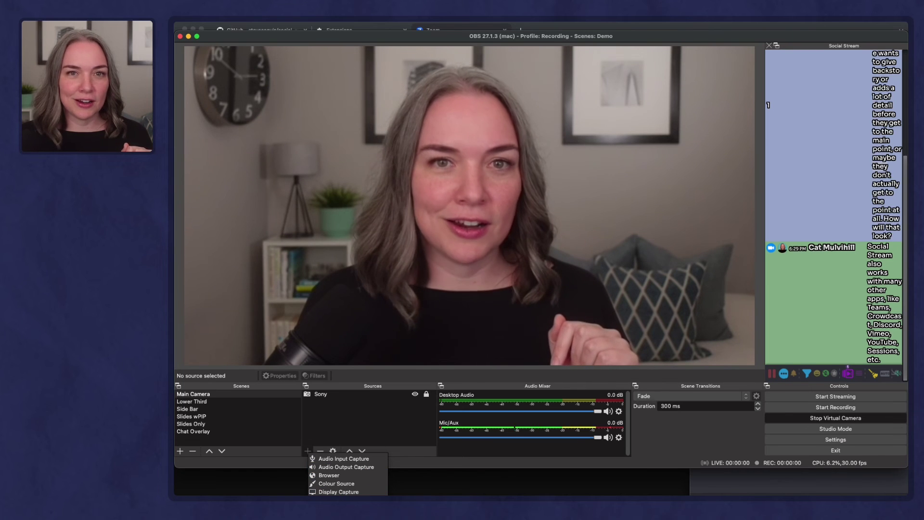
Step: Nest the existing Chat Overlay scene in Main Camera and feature a chat message to test it
left_click(409, 450)
left_click_drag(411, 470, 411, 423)
left_click(309, 407)
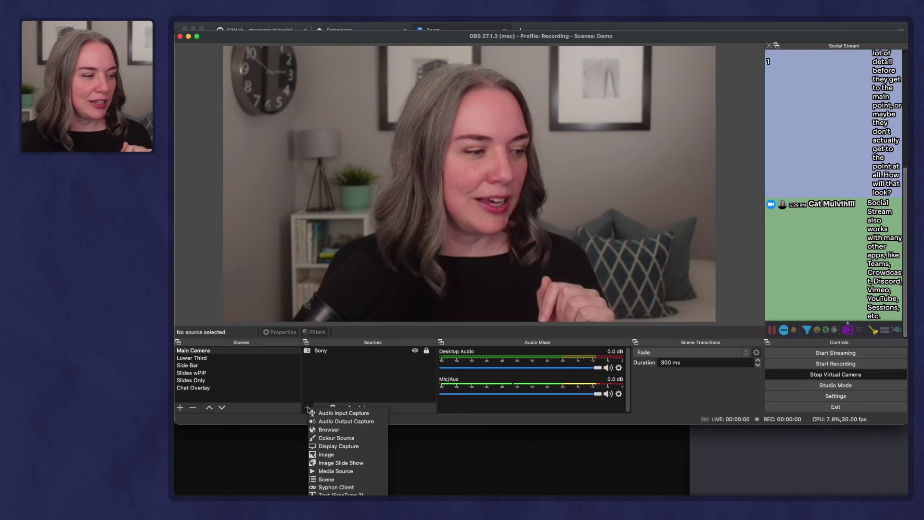
left_click(340, 480)
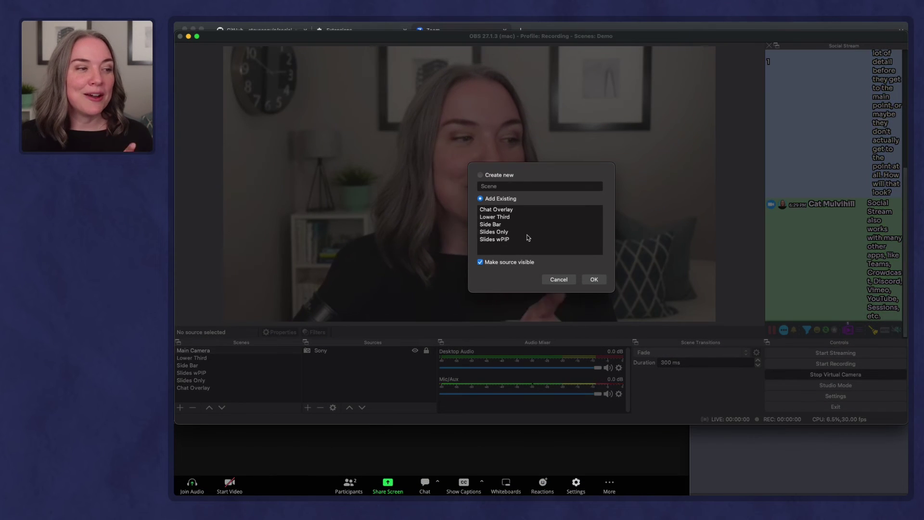
left_click(501, 211)
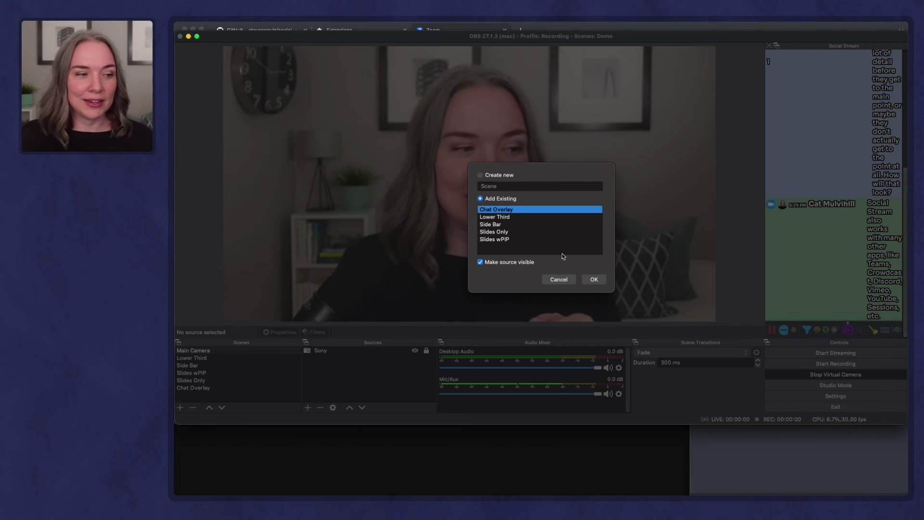
left_click(593, 279)
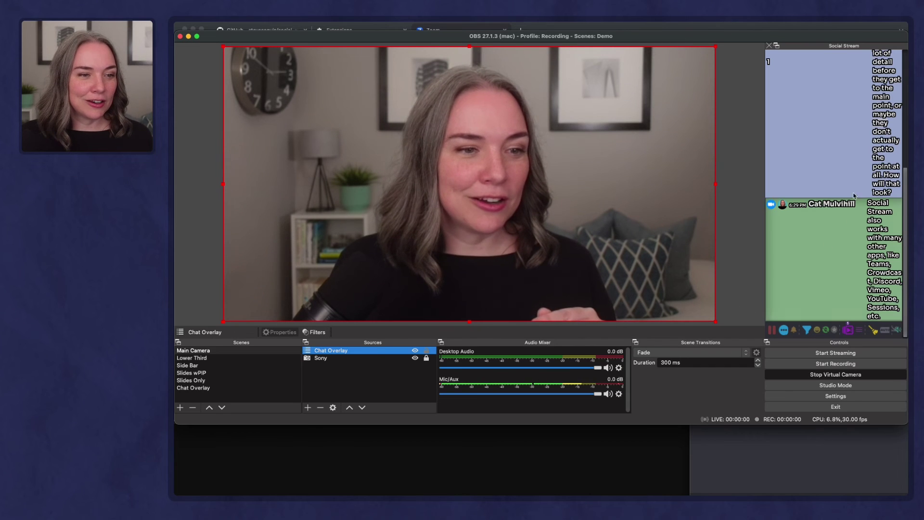
left_click(862, 168)
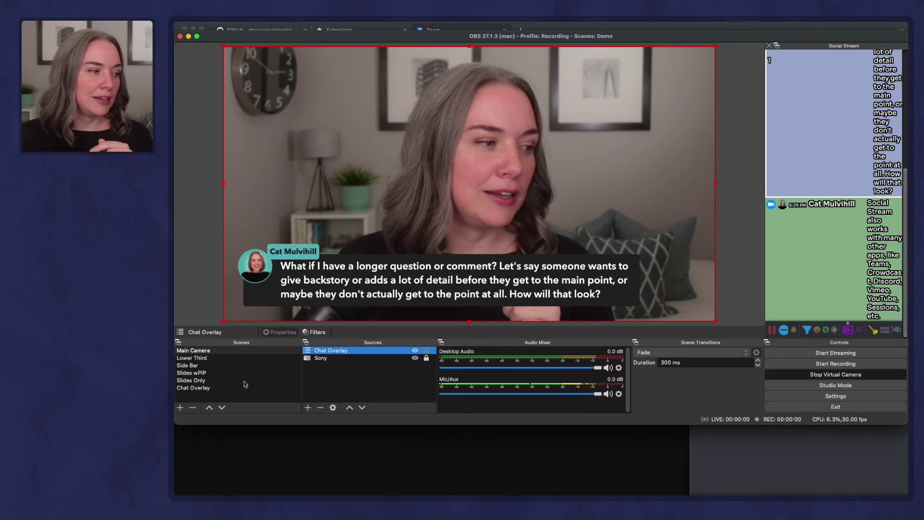
left_click(207, 388)
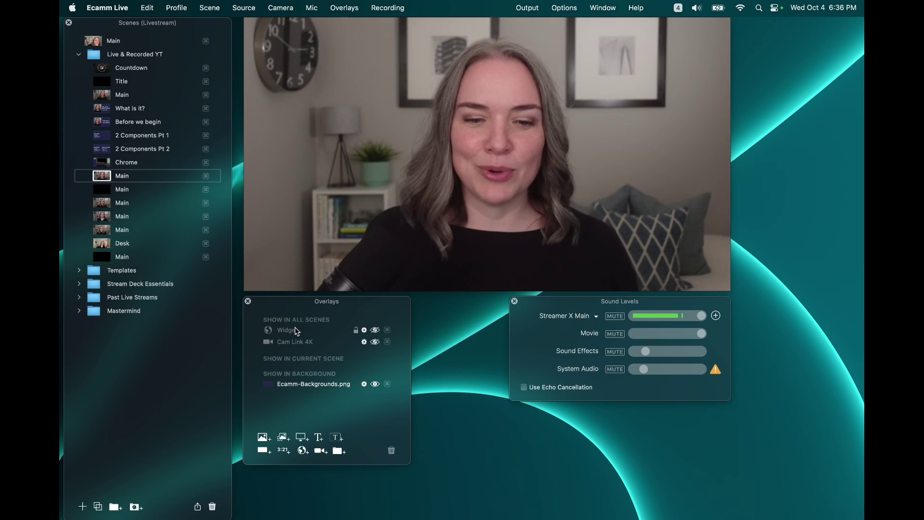
Step: Set up a web widget overlay with the pasted Social Stream featured-chat URL, width 1600, height 280
left_click(303, 450)
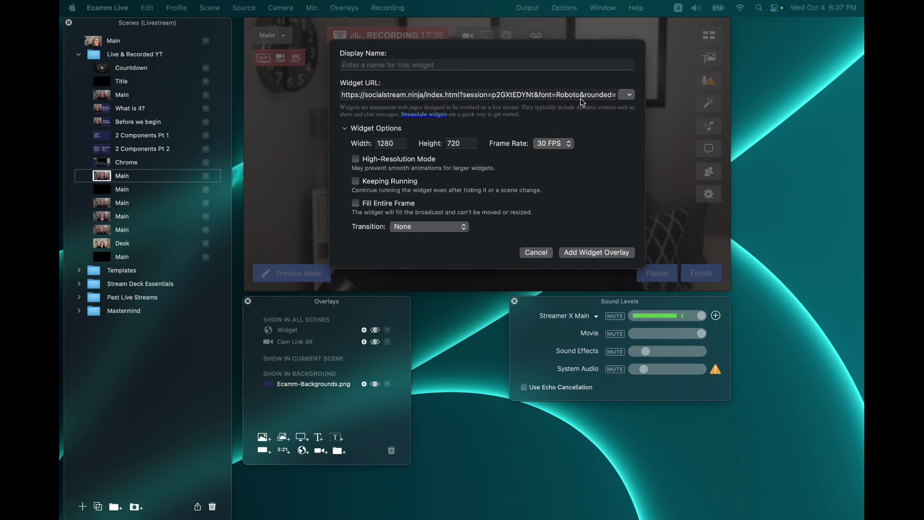
left_click(542, 92)
key("super+v")
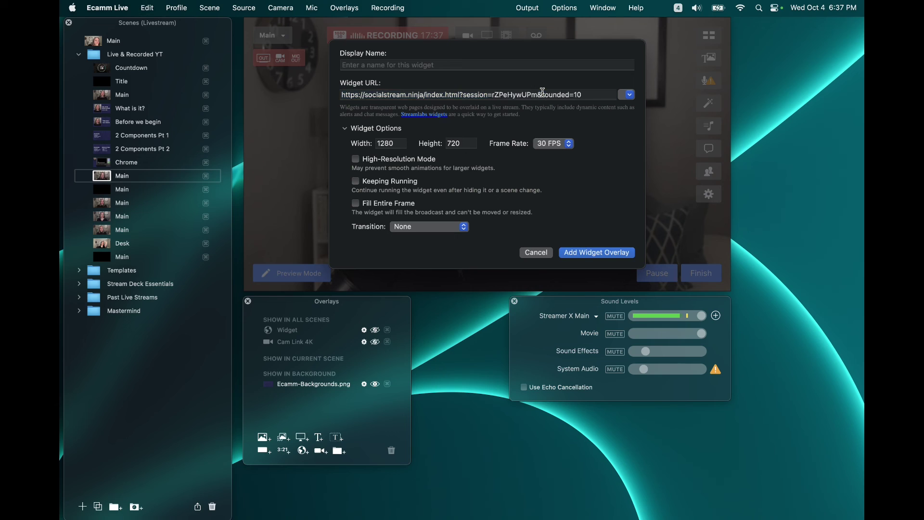
left_click_drag(398, 143, 351, 142)
type("1600")
key("Tab")
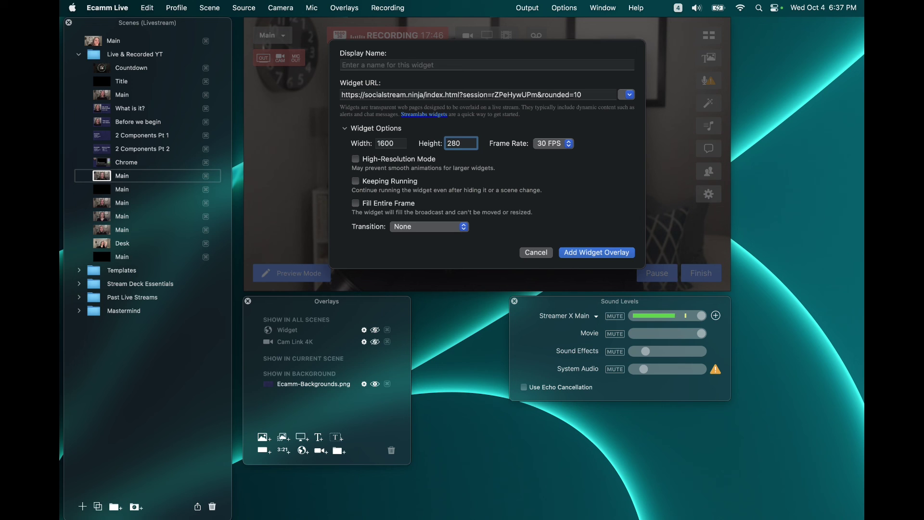
Step: Add the chat widget, scale it smaller, and position it across the bottom of the video
left_click(597, 252)
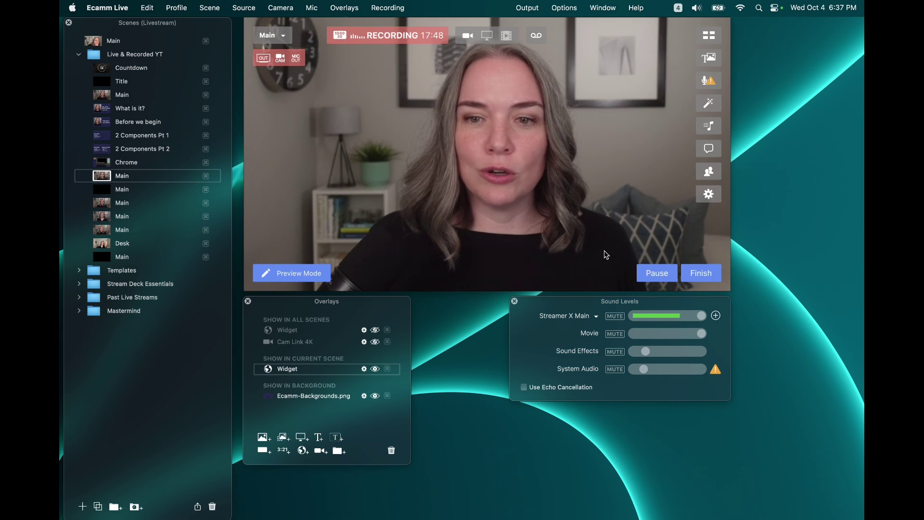
left_click_drag(459, 180, 508, 193)
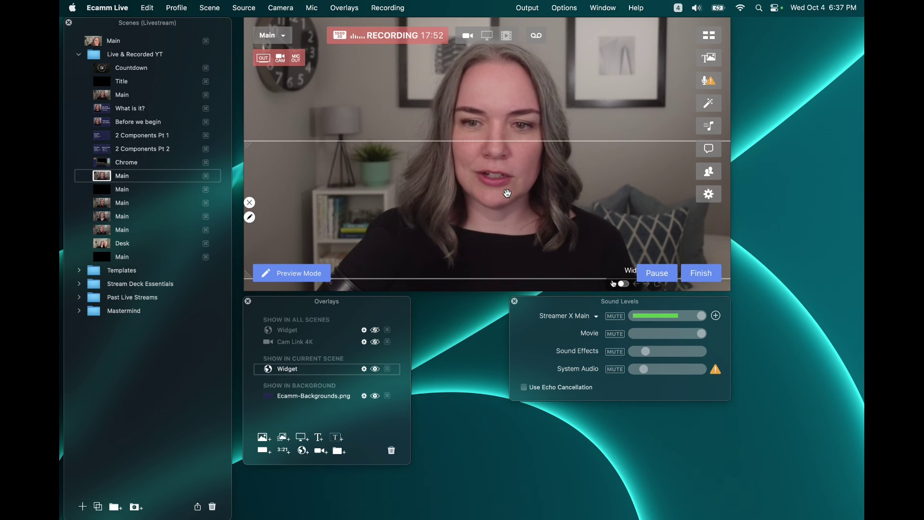
scroll(507, 193, "down", 3)
scroll(505, 194, "down", 5)
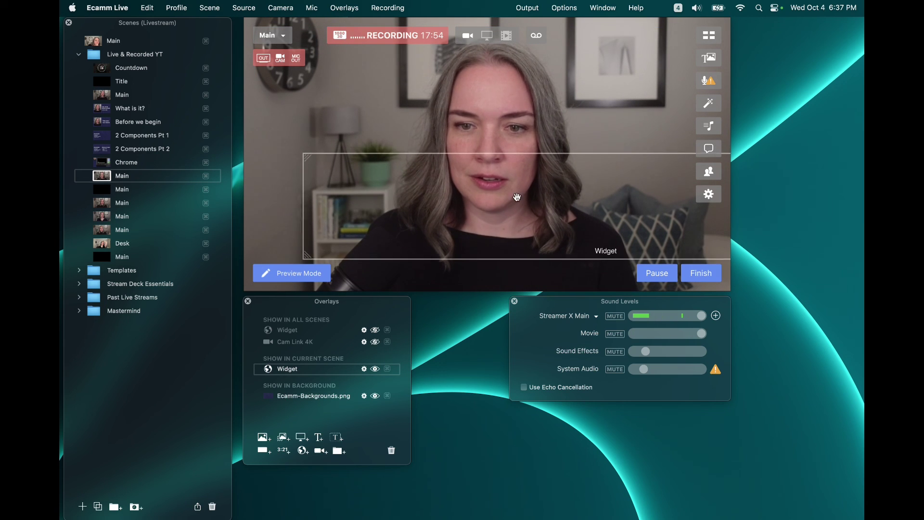
scroll(498, 229, "down", 3)
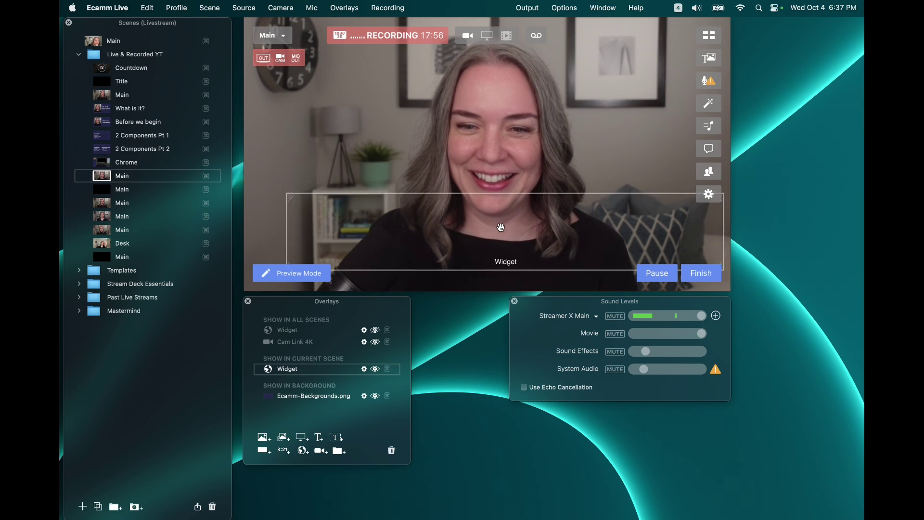
left_click_drag(509, 223, 464, 241)
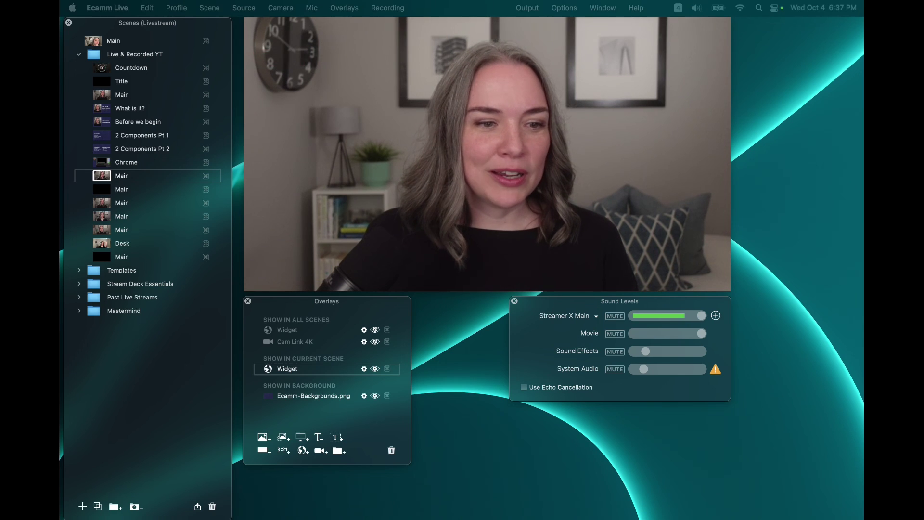
Step: Feature the long chat question from the dashboard and set the widget to Show in All Scenes
key("super+Tab")
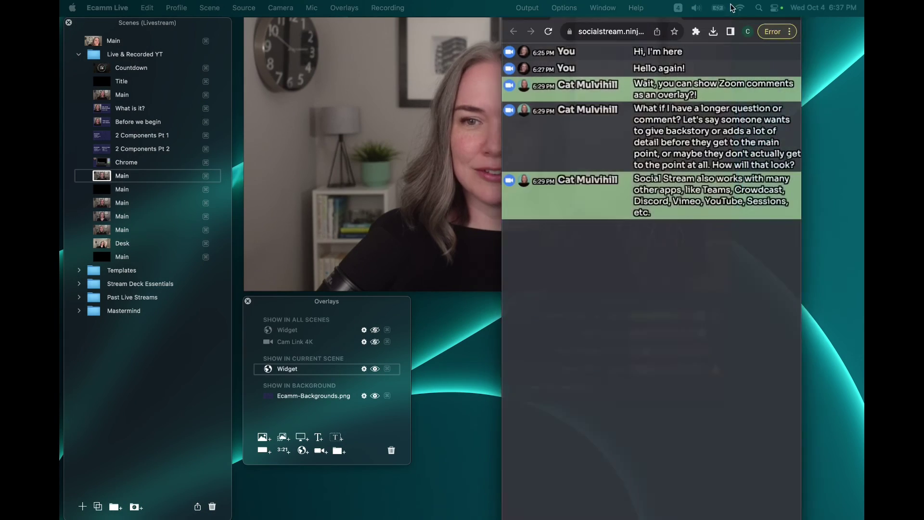
left_click_drag(778, 55, 794, 266)
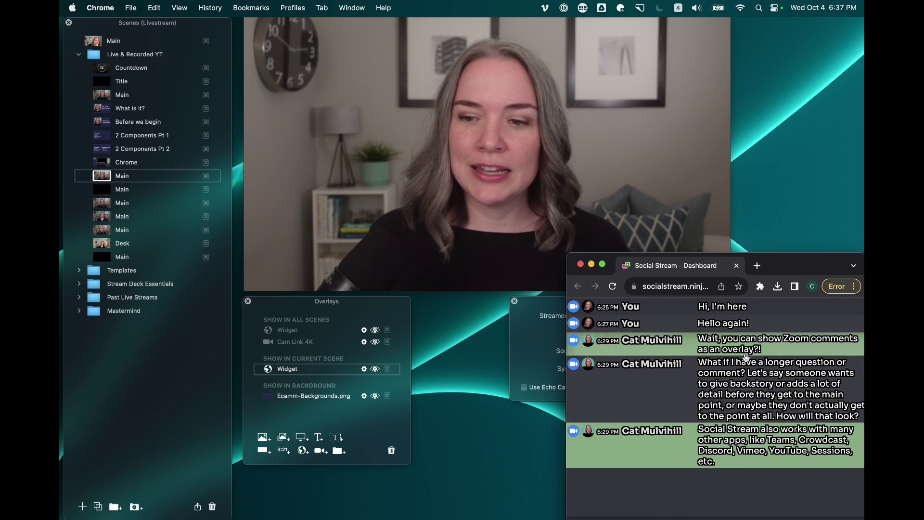
left_click(743, 383)
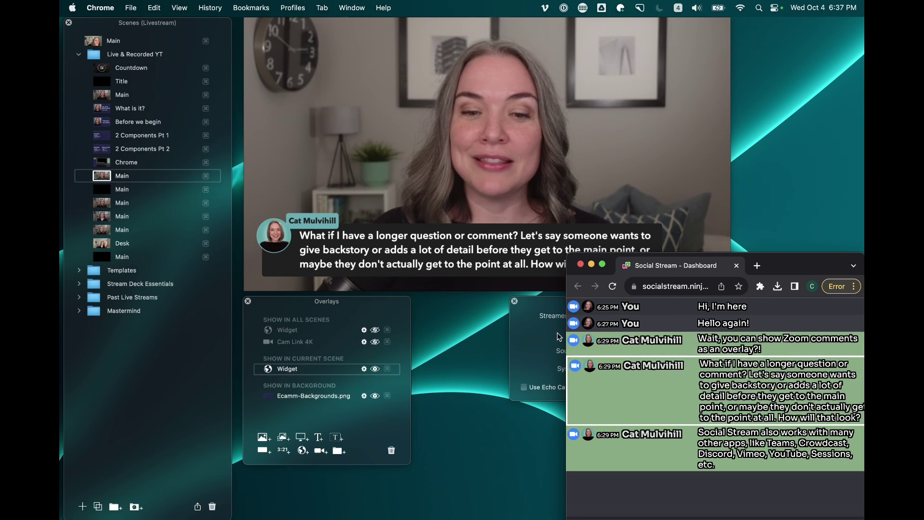
left_click_drag(286, 368, 284, 330)
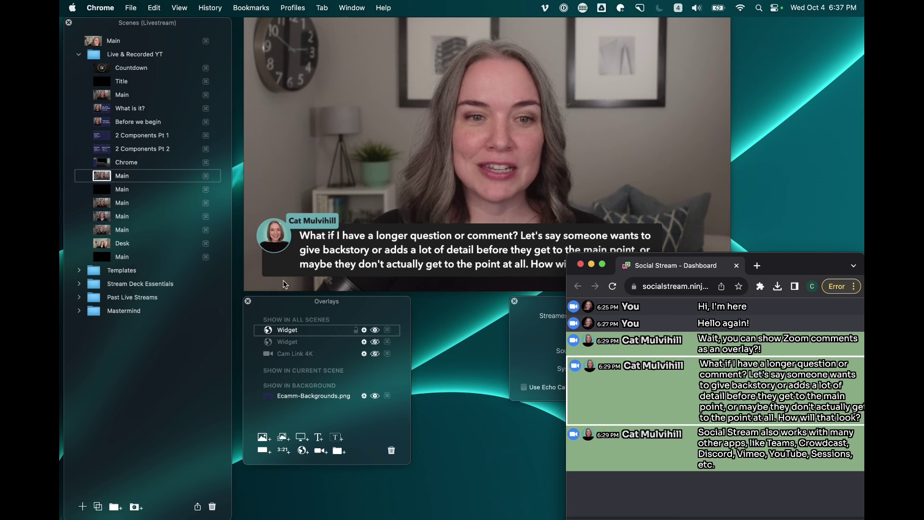
Step: On the 2 Components Pt 2 scene, feature and clear the Hello again! comment
left_click(106, 152)
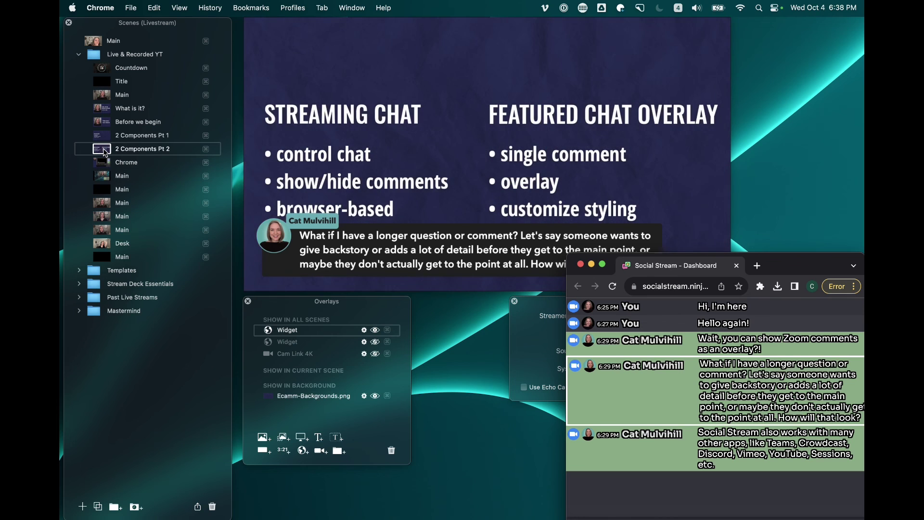
mouse_move(351, 257)
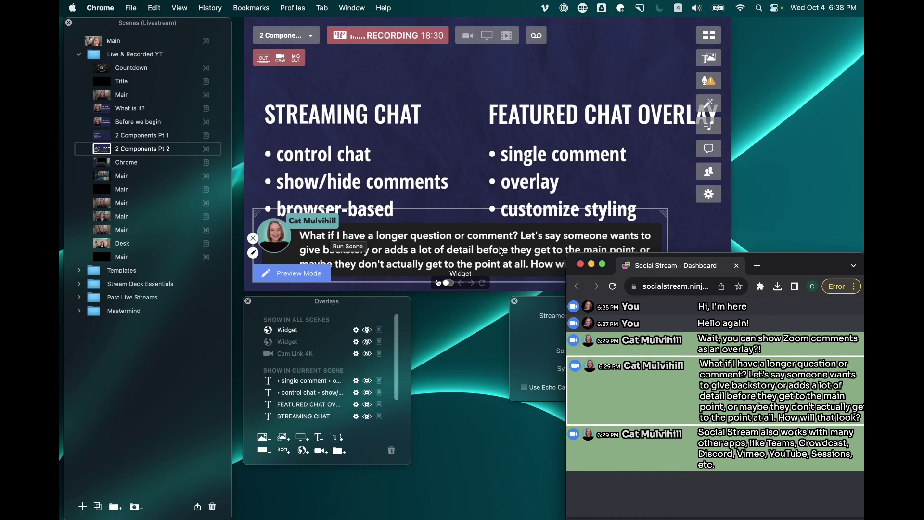
left_click(777, 406)
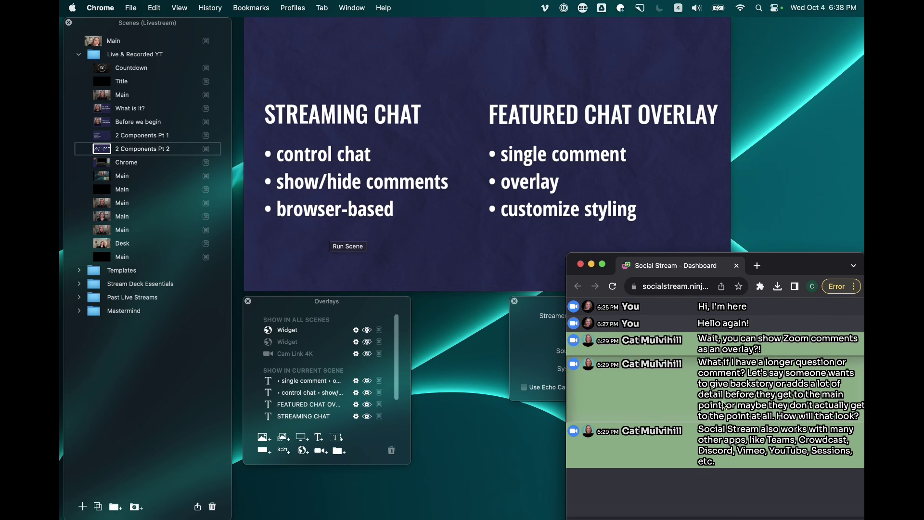
left_click(723, 329)
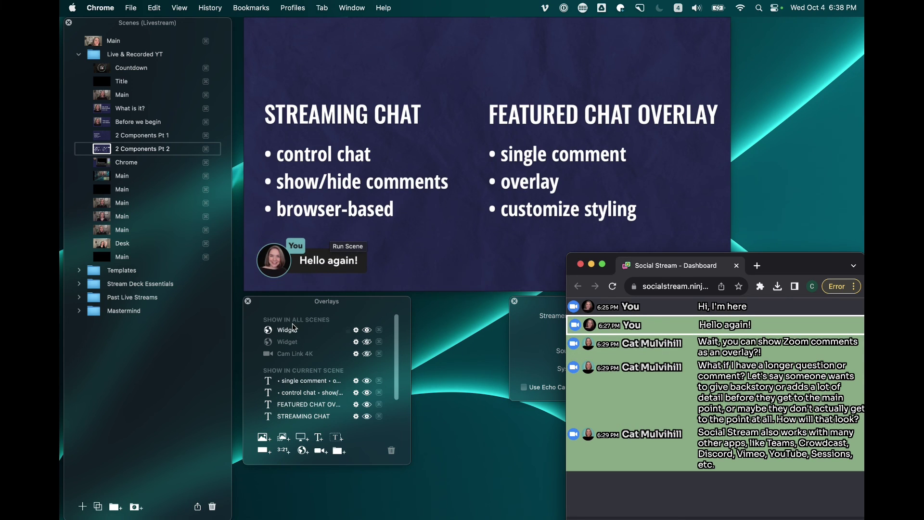
left_click(714, 327)
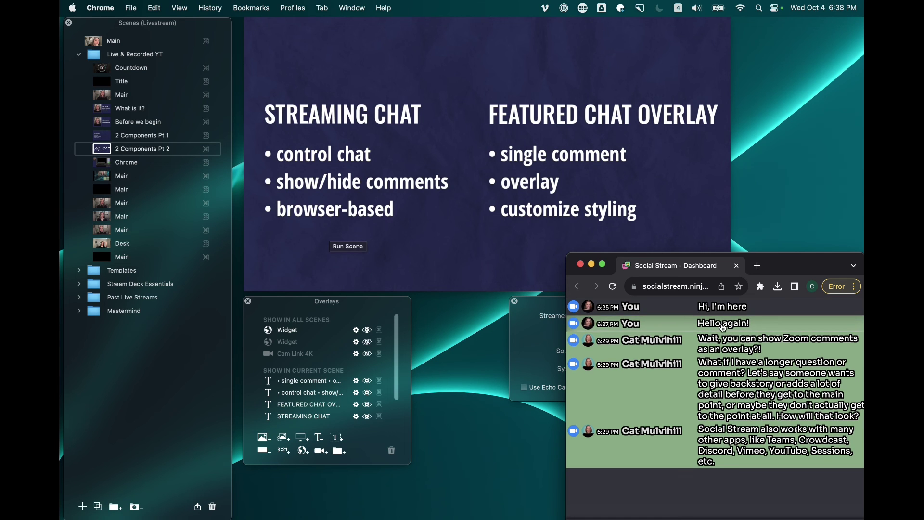
Step: Return to the Main camera scene and toggle Live Demo Mode from Options
left_click(103, 96)
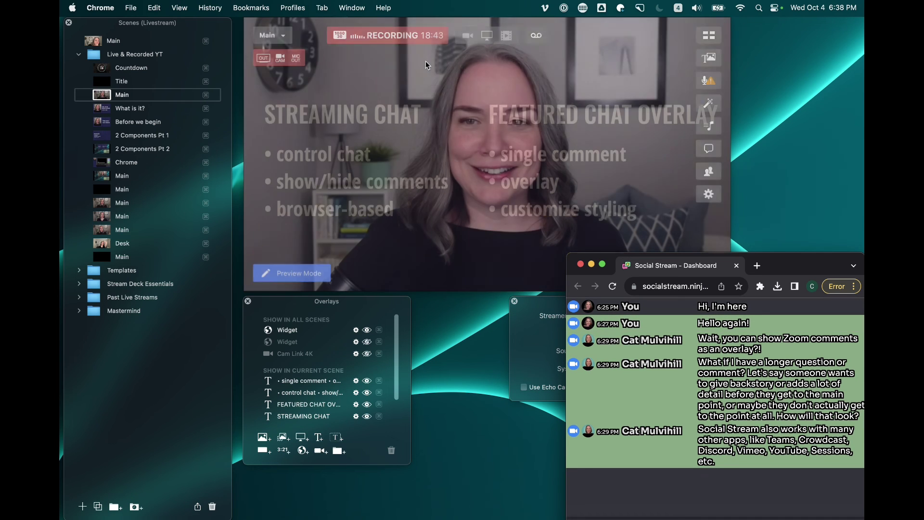
left_click(564, 96)
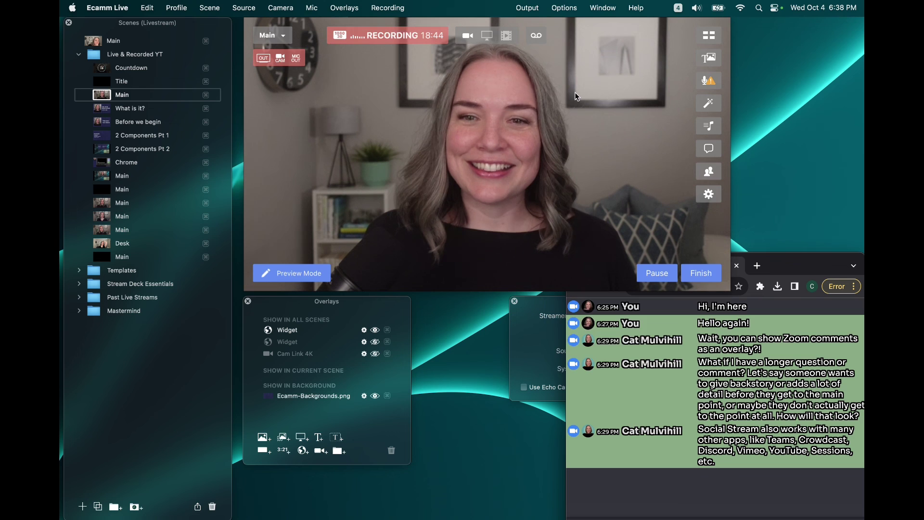
left_click(564, 7)
left_click(578, 168)
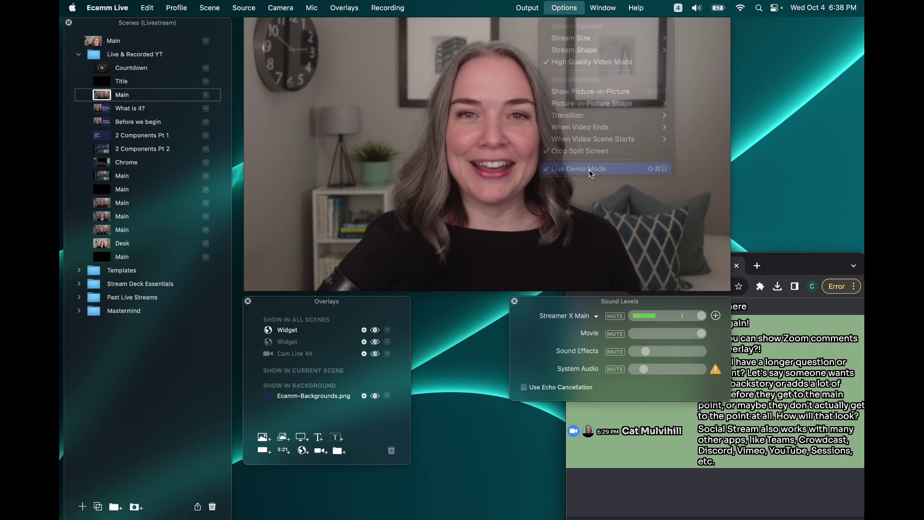